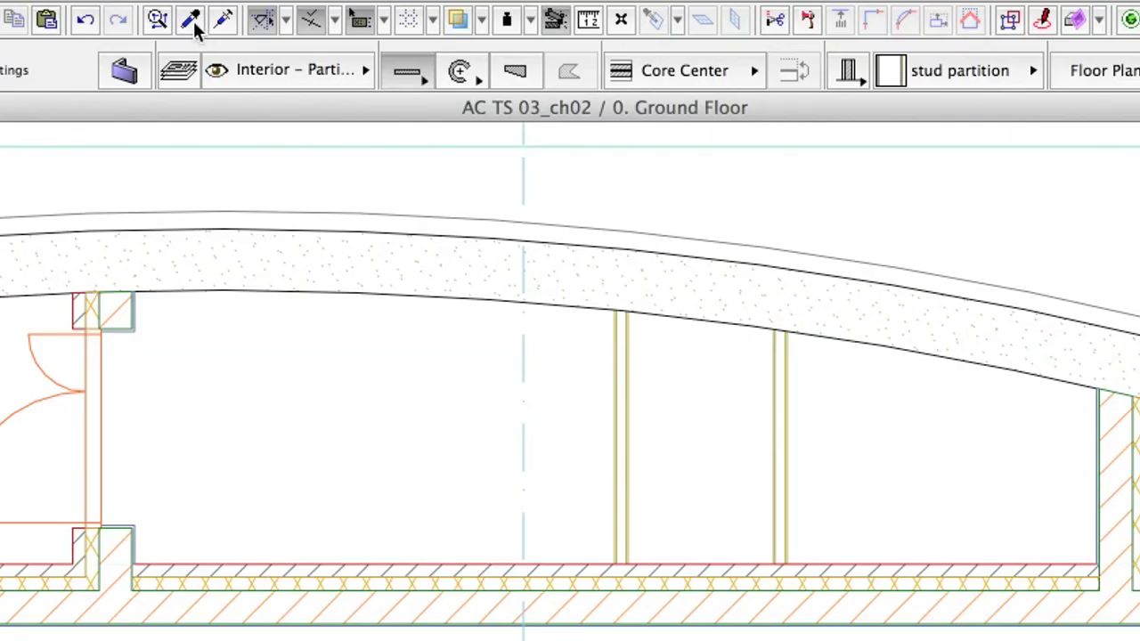
Eyedrop the exterior wall's settings: Exterior Wall_01, Structural – Bearing layer, core inside
{"action": "left_click", "coordinate": [195, 25]}
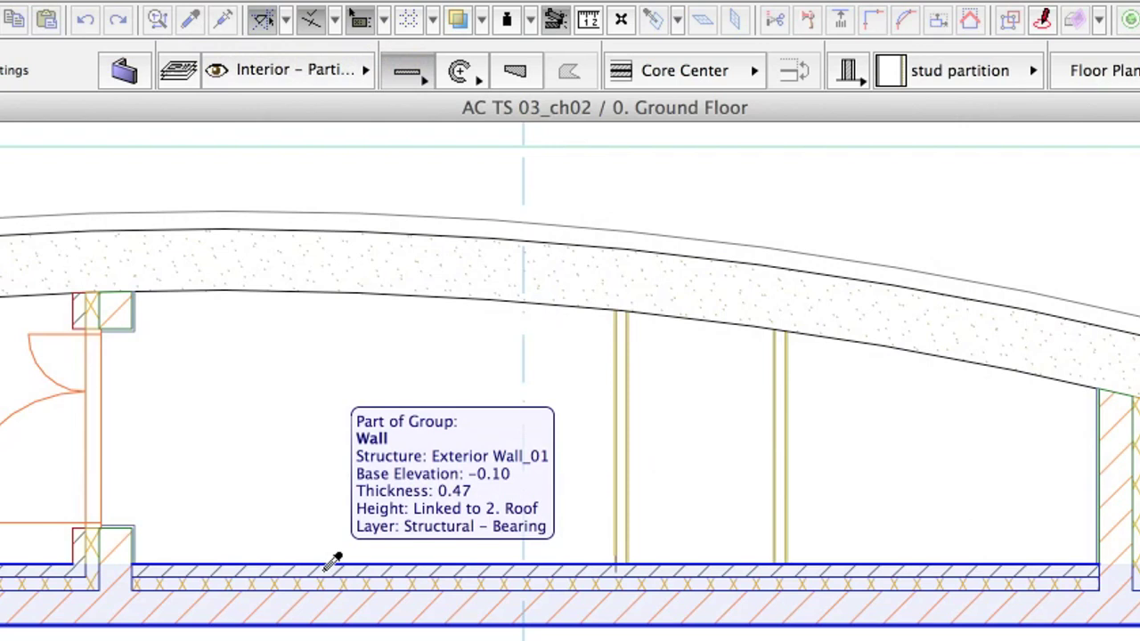
{"action": "left_click", "coordinate": [327, 567]}
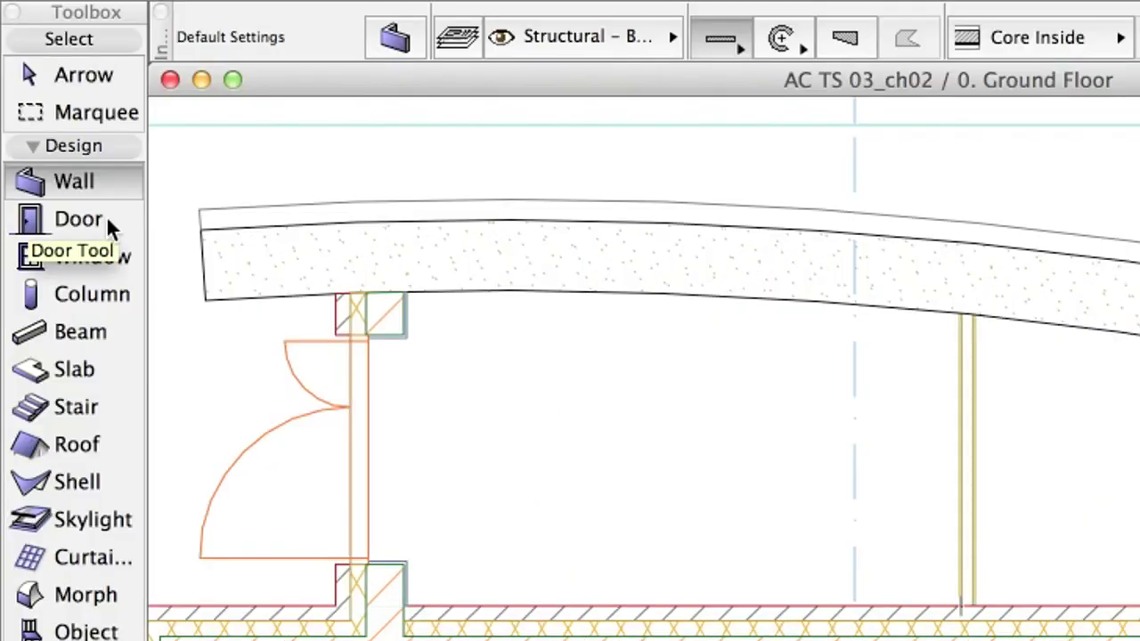
Search the door library for 'pocket' and choose Pocket Door 17 as the default door
{"action": "left_click", "coordinate": [106, 216]}
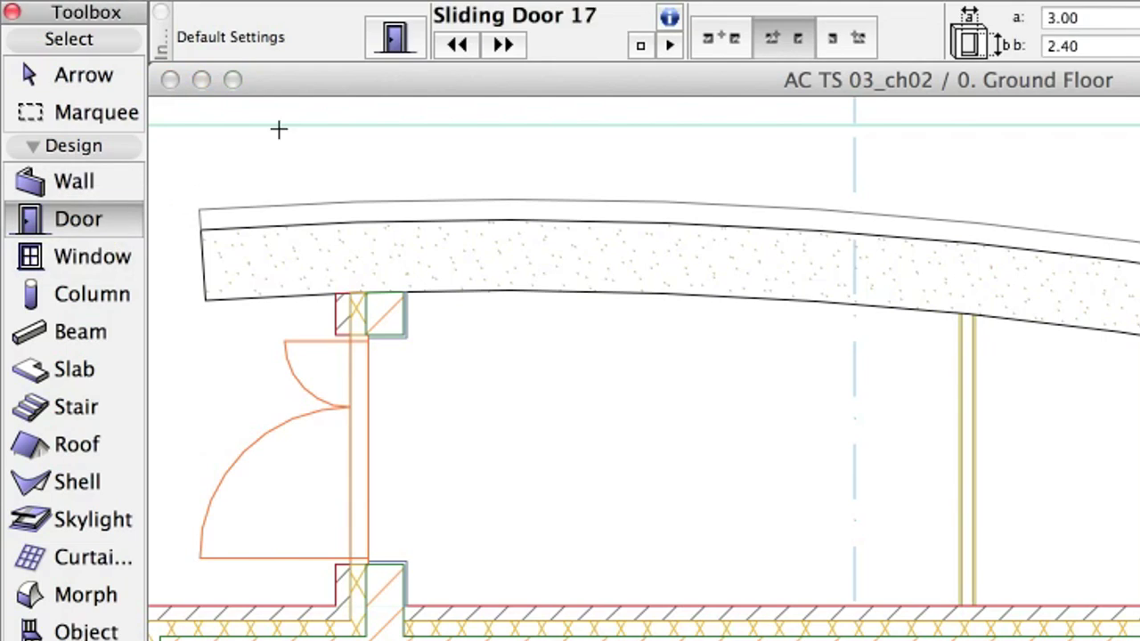
{"action": "left_click", "coordinate": [413, 42]}
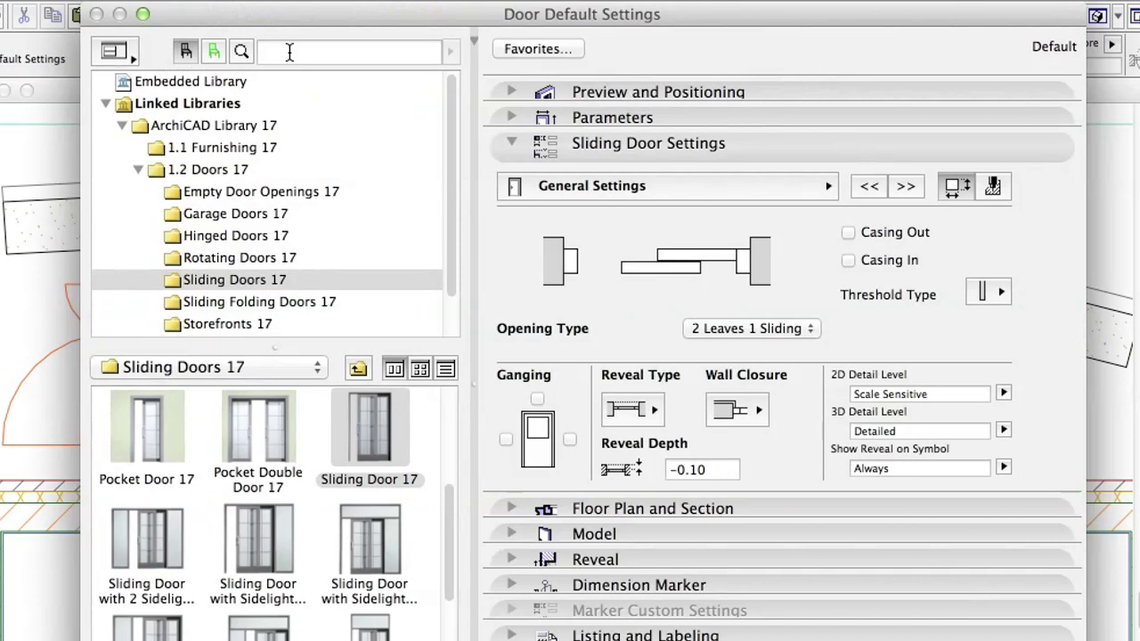
{"action": "left_click", "coordinate": [584, 26]}
{"action": "type", "text": "sliding"}
{"action": "key", "text": "Return"}
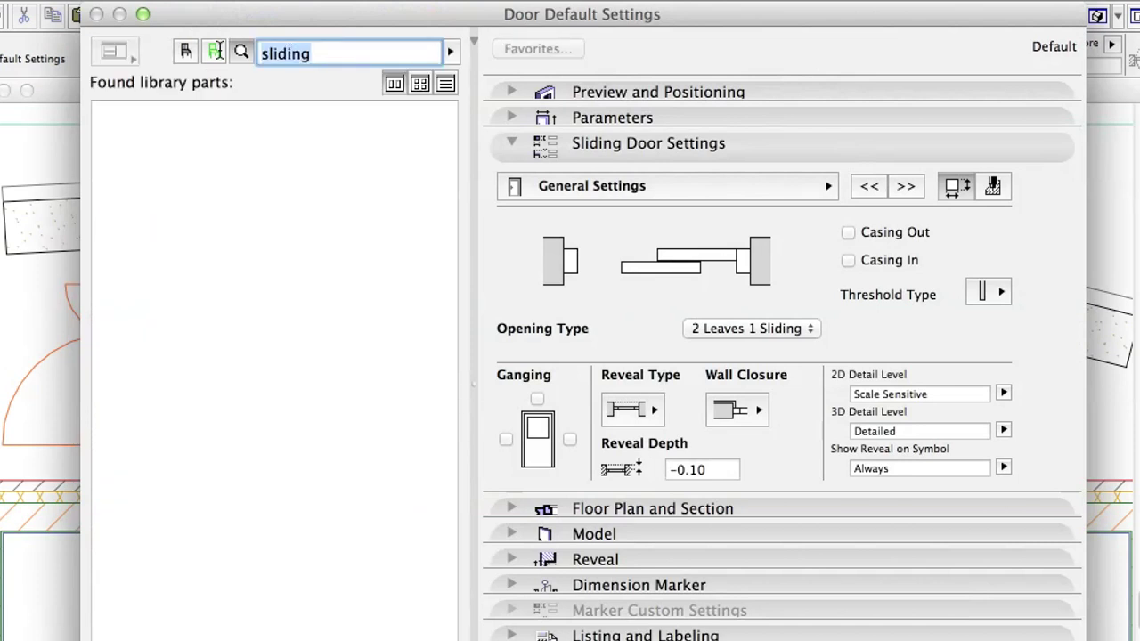
{"action": "type", "text": "pocket"}
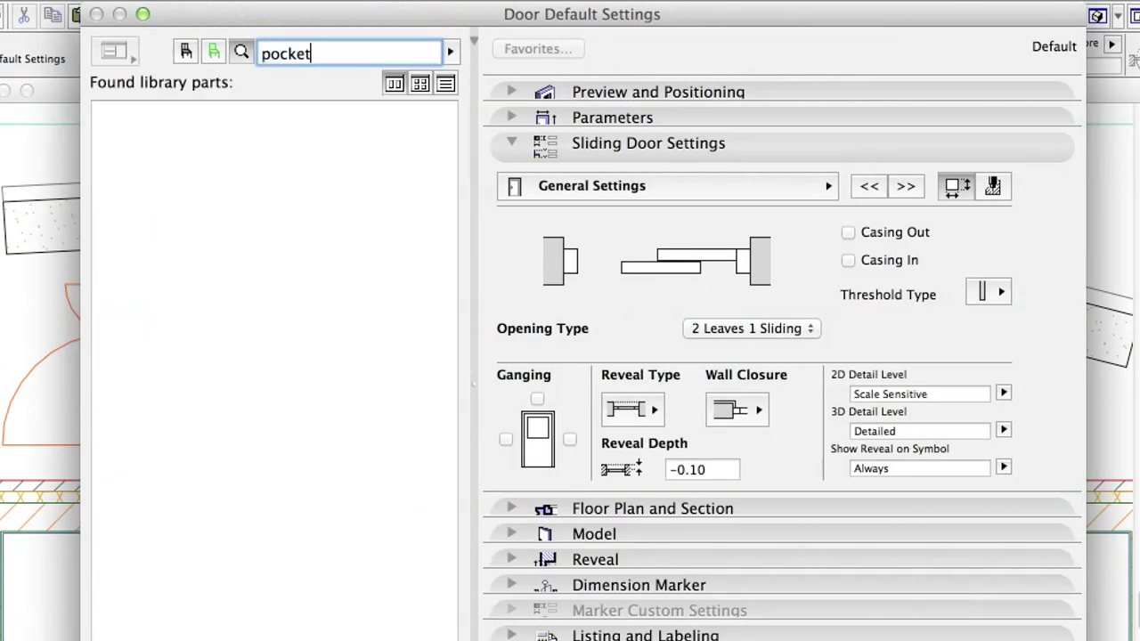
{"action": "key", "text": "Return"}
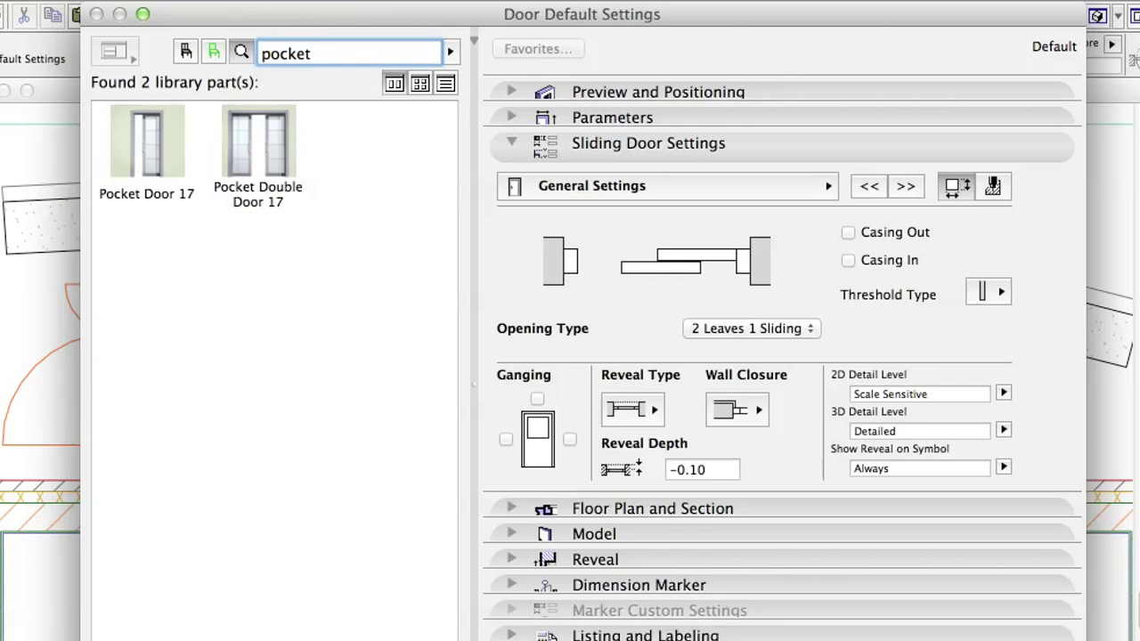
{"action": "left_click", "coordinate": [167, 136]}
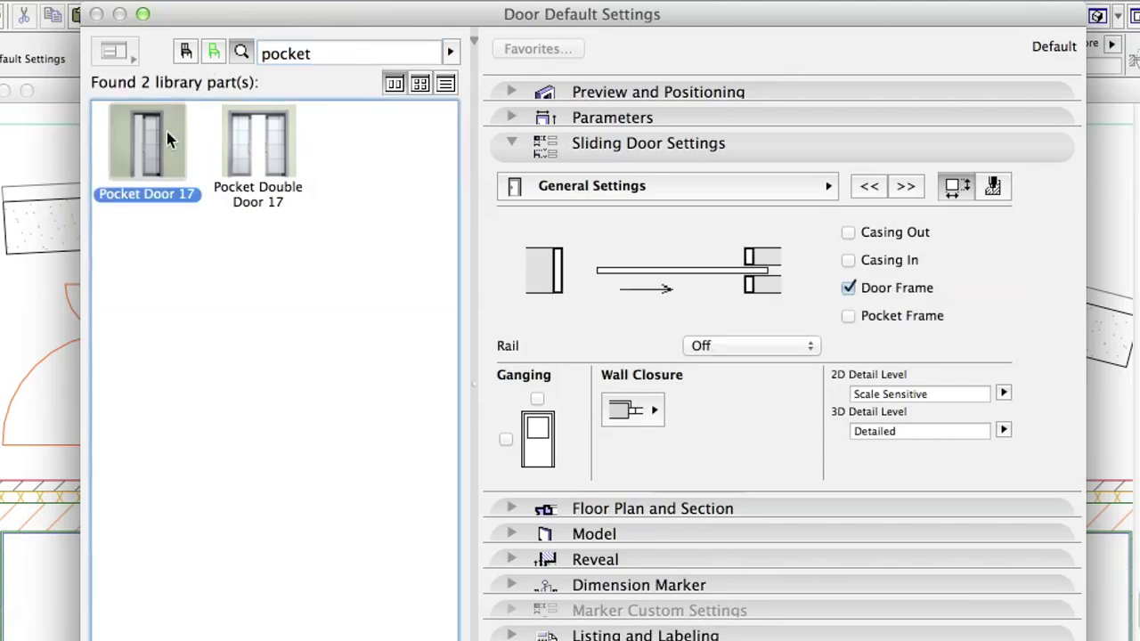
Set the pocket door width to 1.00 and sill to 0.00, and pick the rightmost wall anchor
{"action": "left_click", "coordinate": [579, 156]}
{"action": "left_click", "coordinate": [517, 98]}
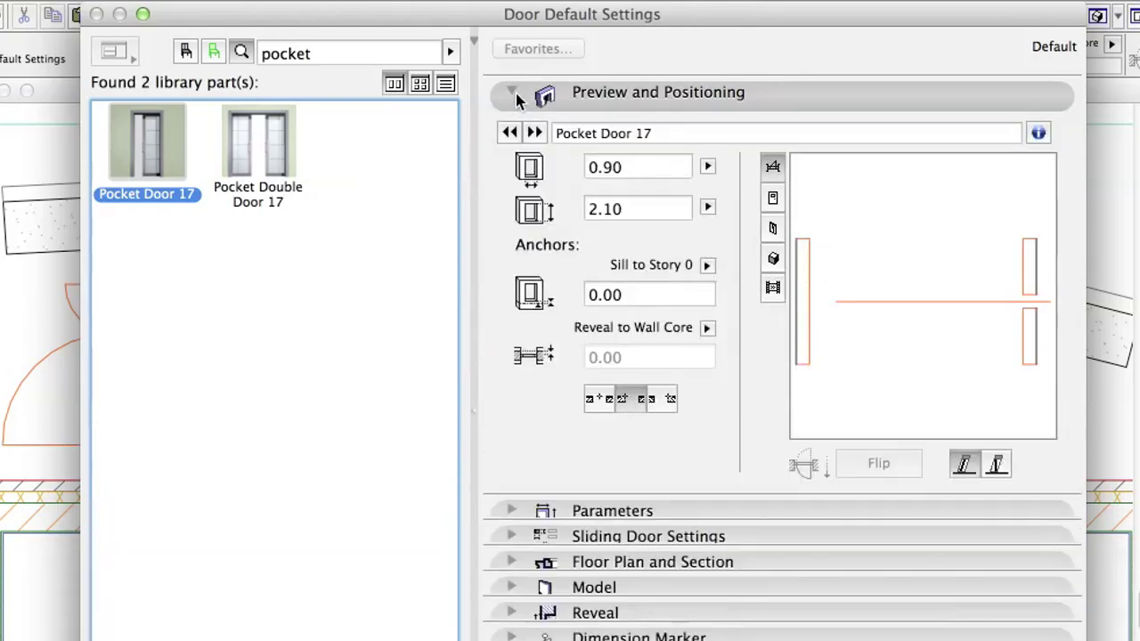
{"action": "double_click", "coordinate": [629, 170]}
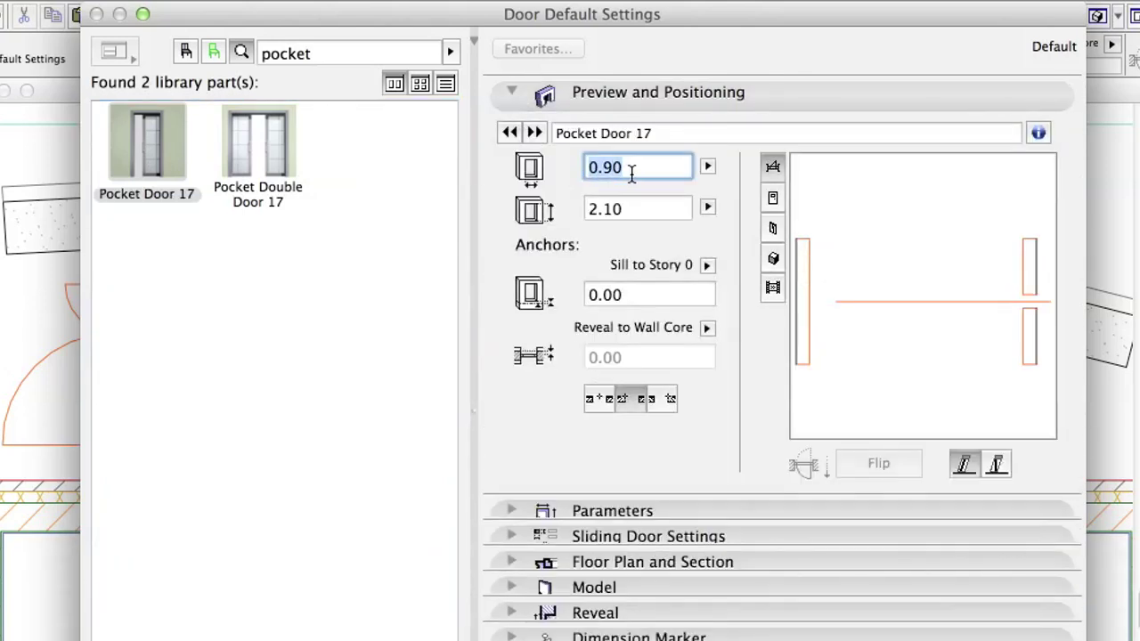
{"action": "type", "text": "1"}
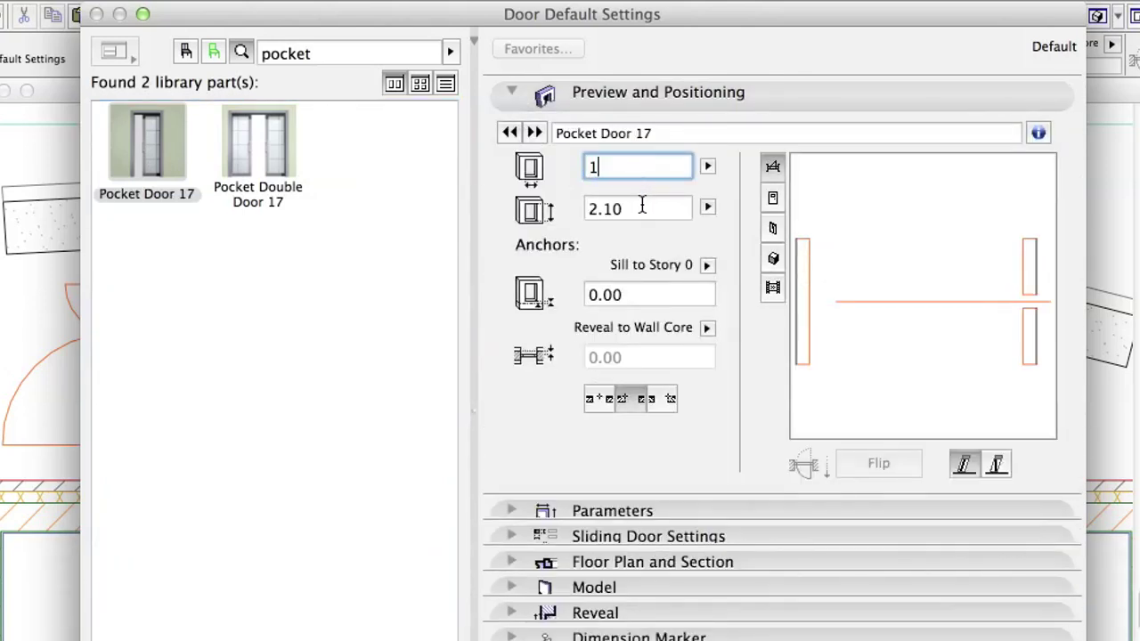
{"action": "left_click", "coordinate": [644, 207]}
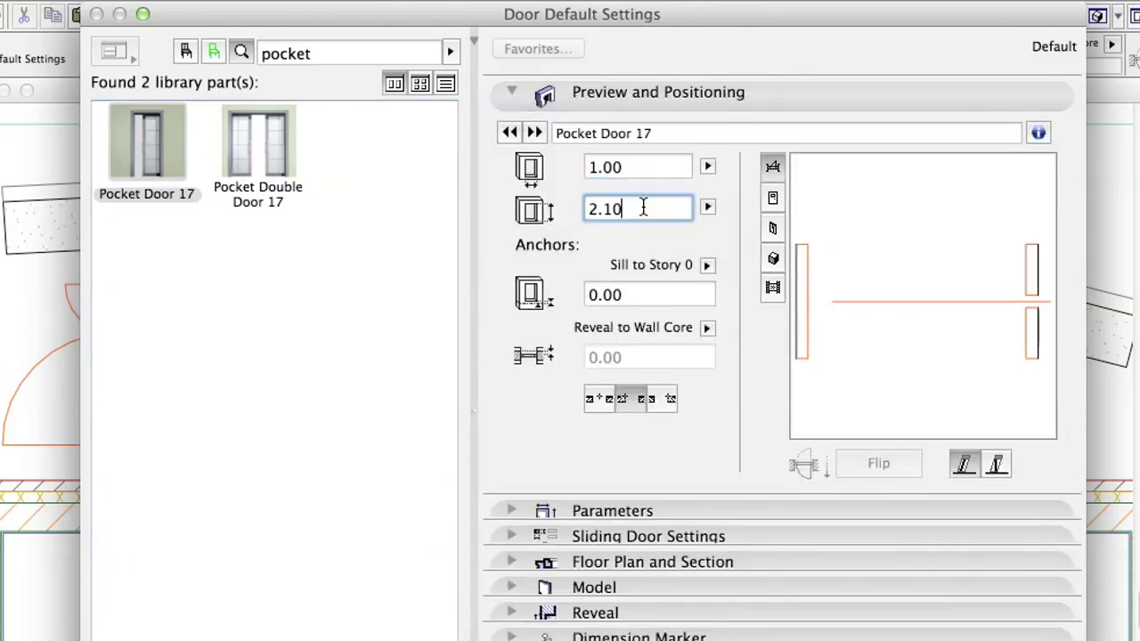
{"action": "left_click", "coordinate": [707, 266]}
{"action": "left_click", "coordinate": [710, 267]}
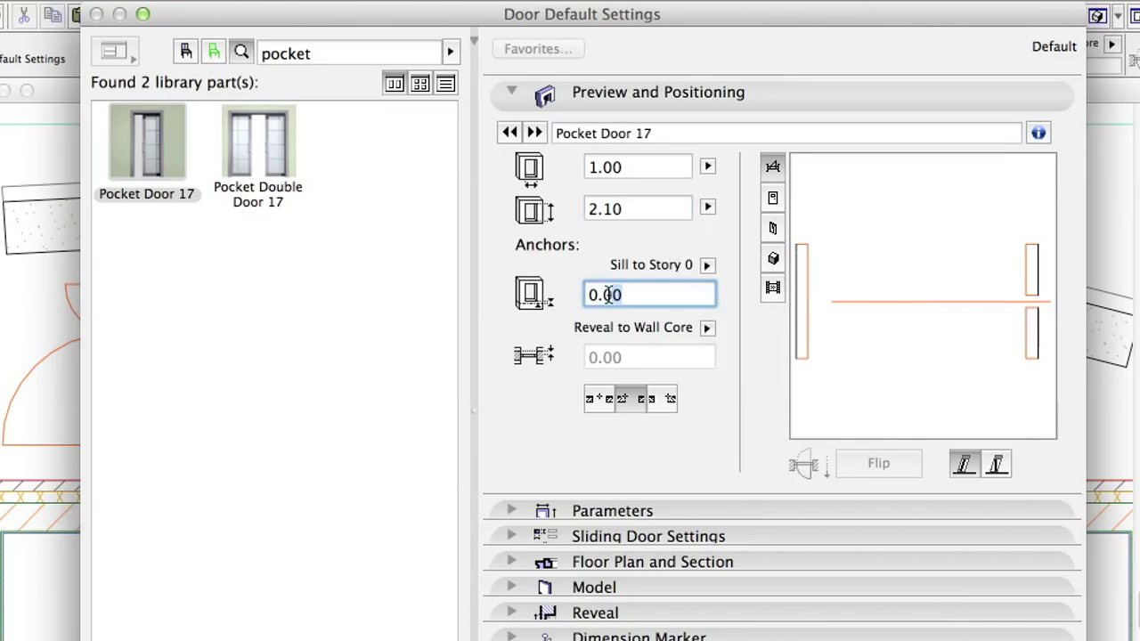
{"action": "left_click", "coordinate": [692, 293]}
{"action": "left_click", "coordinate": [643, 295]}
{"action": "left_click", "coordinate": [661, 398]}
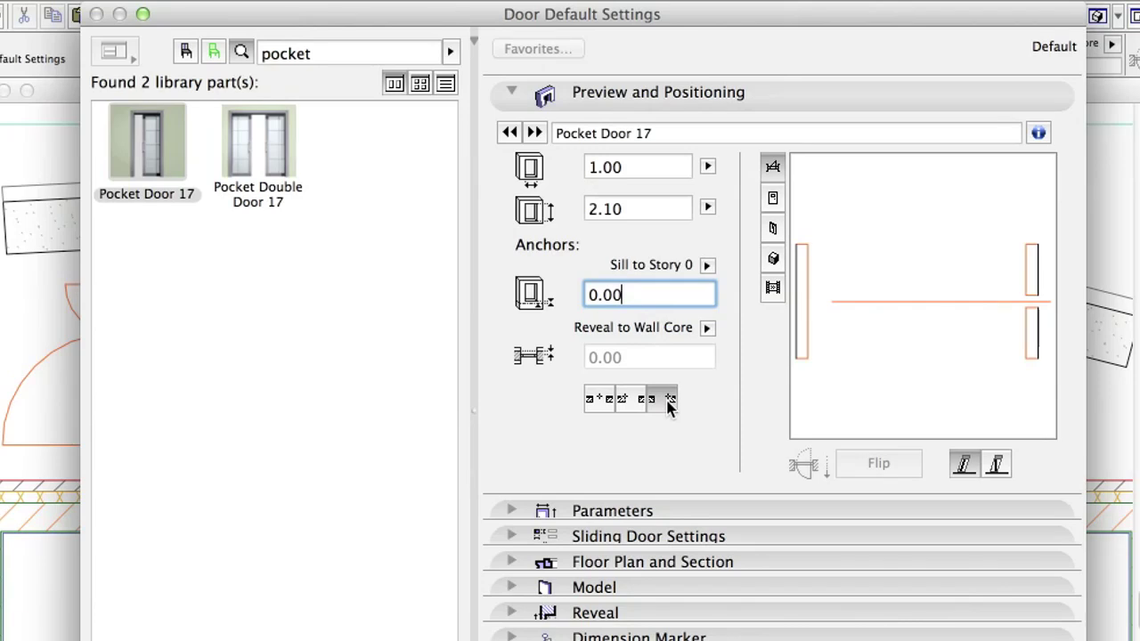
{"action": "left_click", "coordinate": [673, 106]}
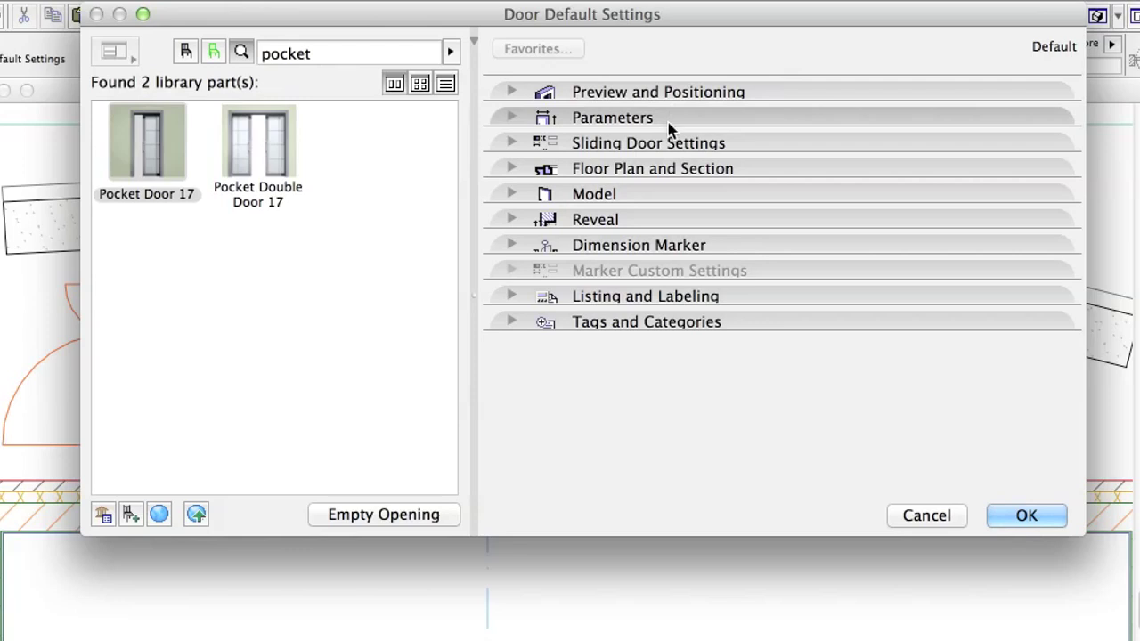
Tick Pocket Frame, untick Centered Leaf, and set the leaf offset to 125
{"action": "left_click", "coordinate": [664, 146]}
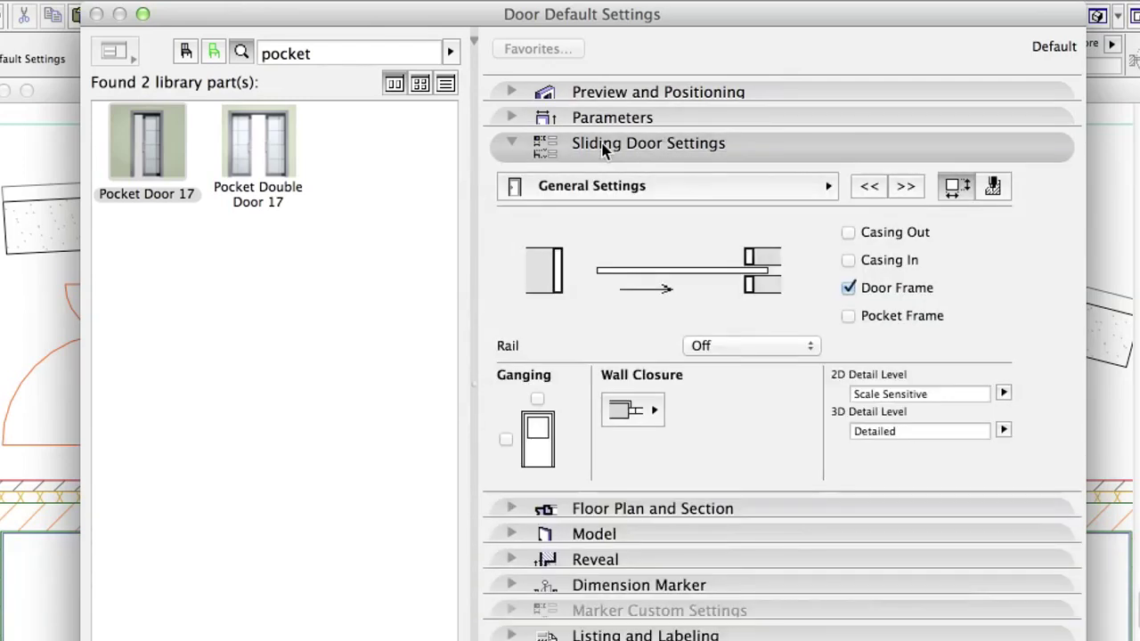
{"action": "left_click", "coordinate": [849, 318]}
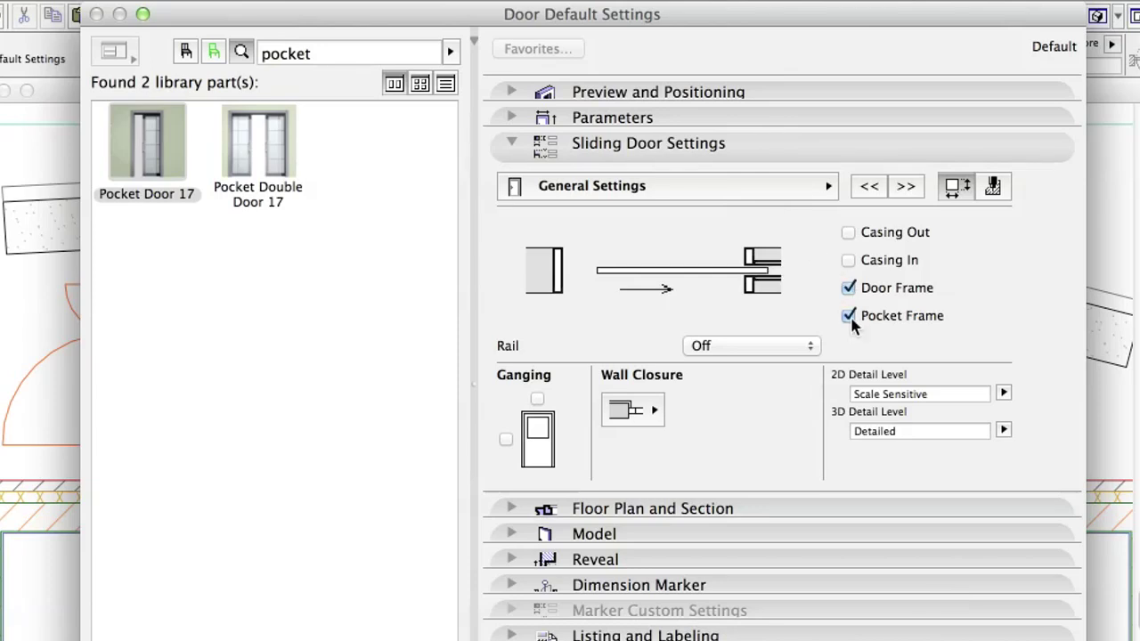
{"action": "left_click", "coordinate": [916, 198]}
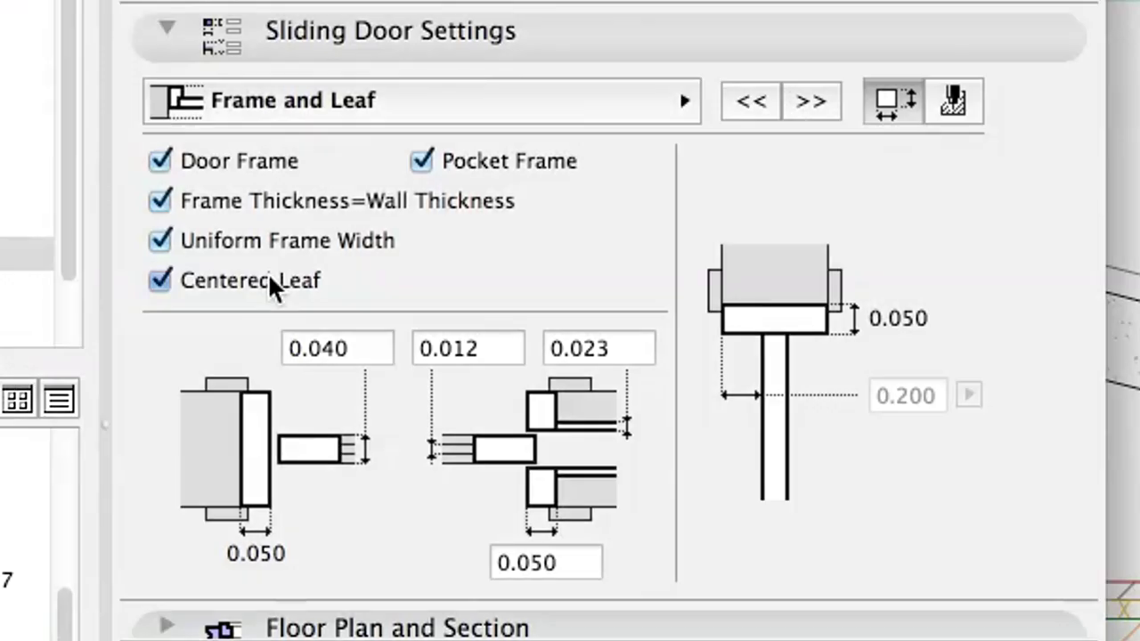
{"action": "left_click", "coordinate": [272, 283]}
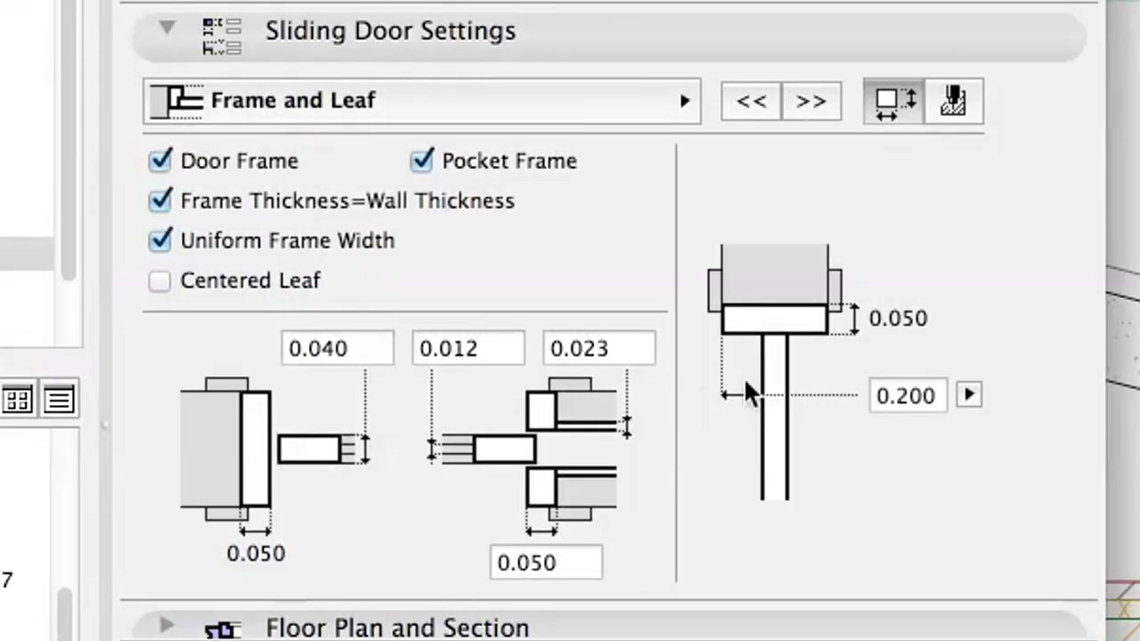
{"action": "left_click_drag", "start_coordinate": [892, 396], "coordinate": [935, 392]}
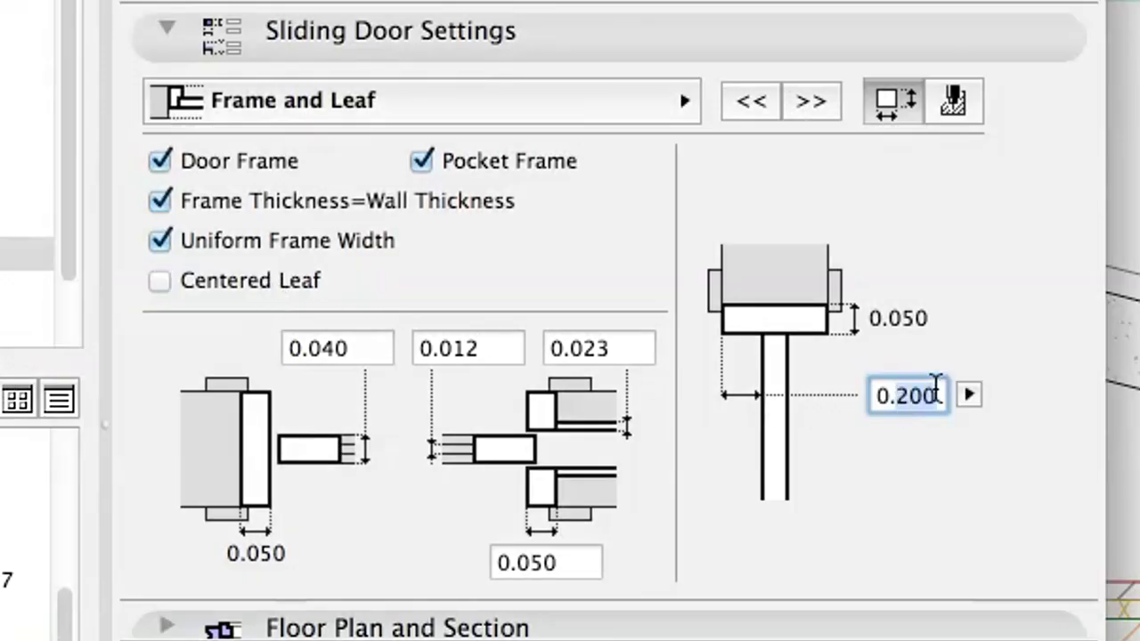
{"action": "type", "text": "125"}
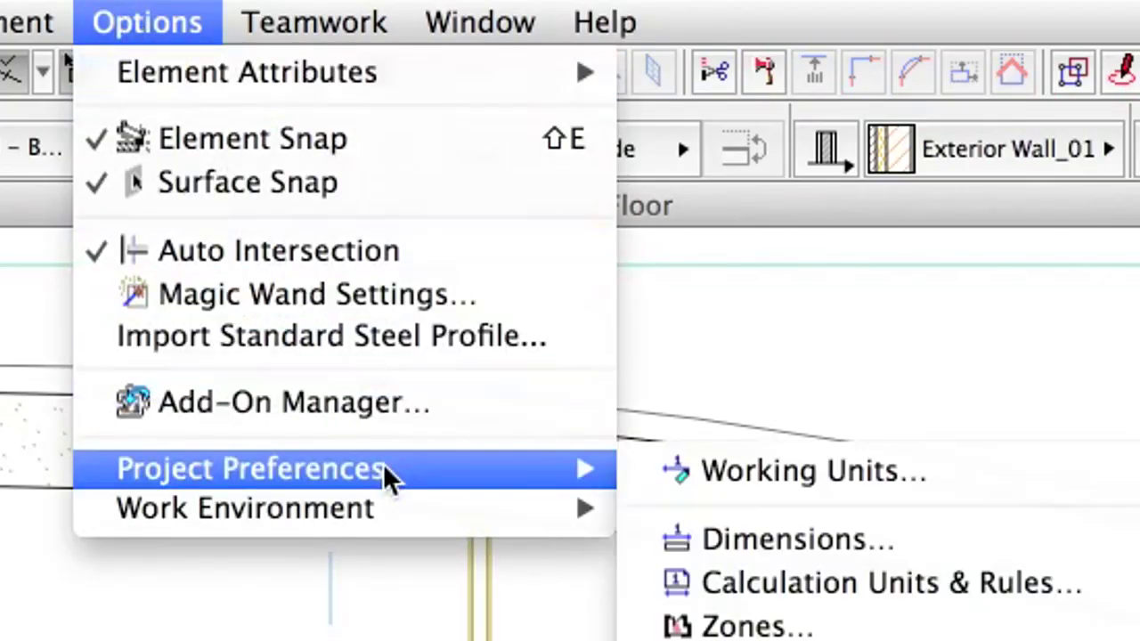
Set Model Unit Decimals to 3 in the Working Units preferences
{"action": "left_click", "coordinate": [947, 471]}
{"action": "left_click", "coordinate": [621, 141]}
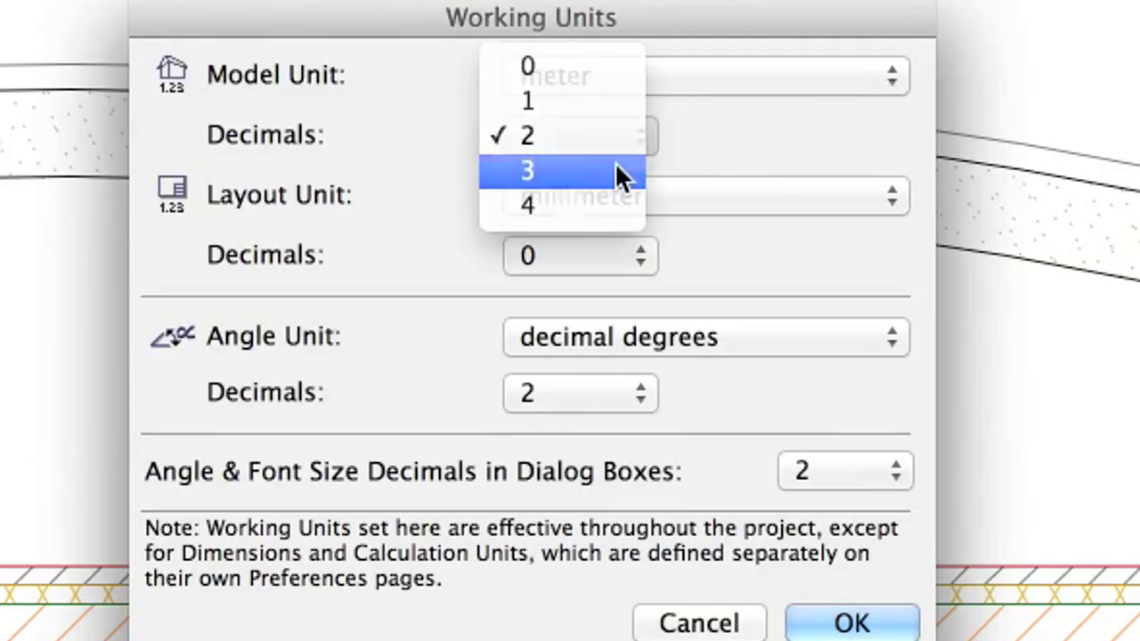
{"action": "left_click", "coordinate": [616, 170]}
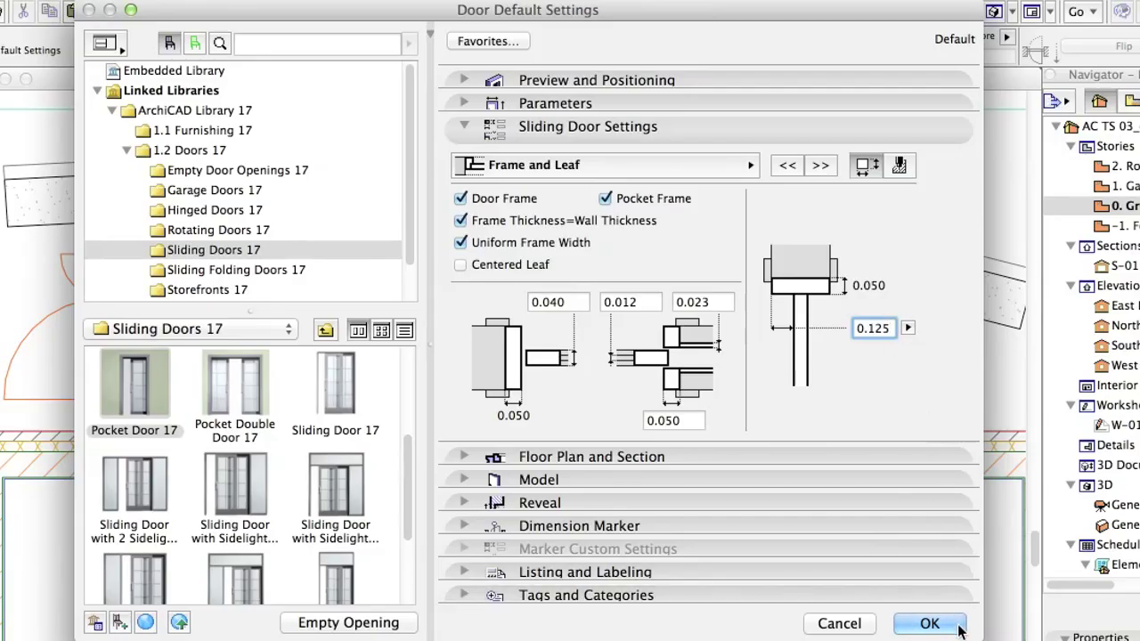
Place the pocket door at the ground-floor wall corner beside the hinged door, setting its opening side
{"action": "left_click", "coordinate": [1004, 621]}
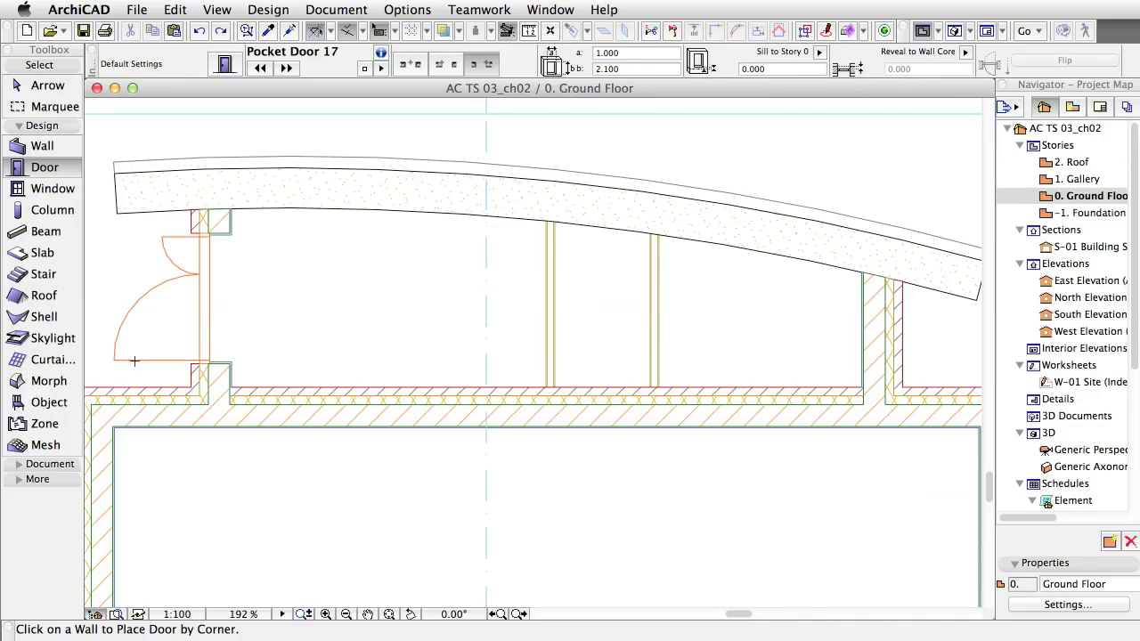
{"action": "scroll", "coordinate": [184, 392], "scroll_direction": "up", "scroll_amount": 3}
{"action": "scroll", "coordinate": [189, 394], "scroll_direction": "up", "scroll_amount": 3}
{"action": "scroll", "coordinate": [191, 395], "scroll_direction": "up", "scroll_amount": 2}
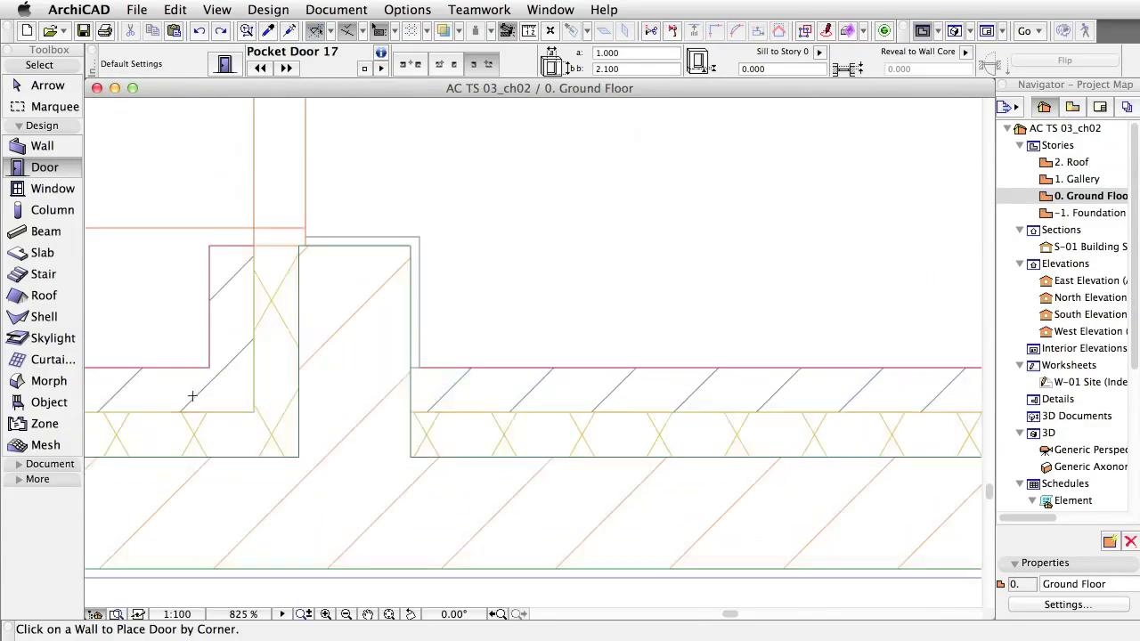
{"action": "scroll", "coordinate": [204, 397], "scroll_direction": "up", "scroll_amount": 2}
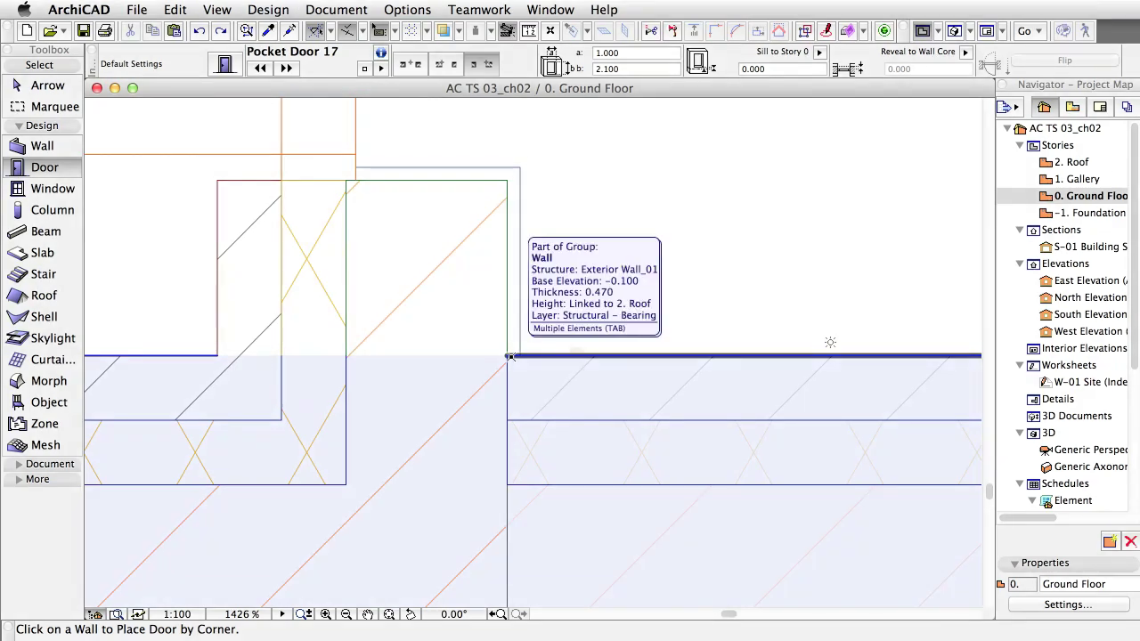
{"action": "left_click", "coordinate": [510, 356]}
{"action": "scroll", "coordinate": [633, 360], "scroll_direction": "down", "scroll_amount": 5}
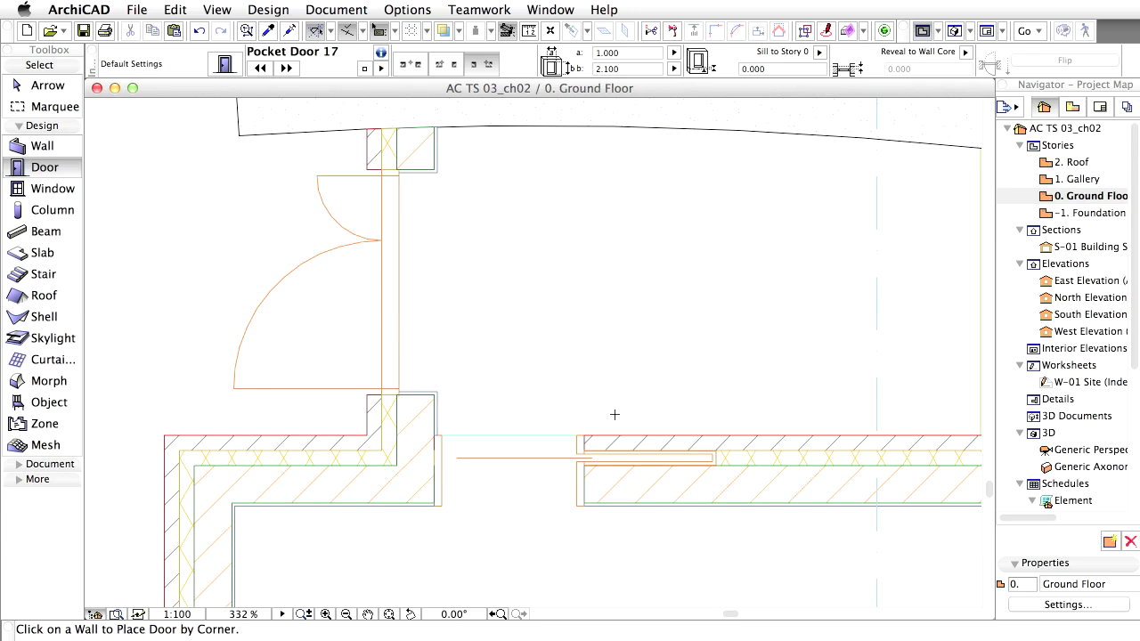
{"action": "left_click", "coordinate": [532, 434]}
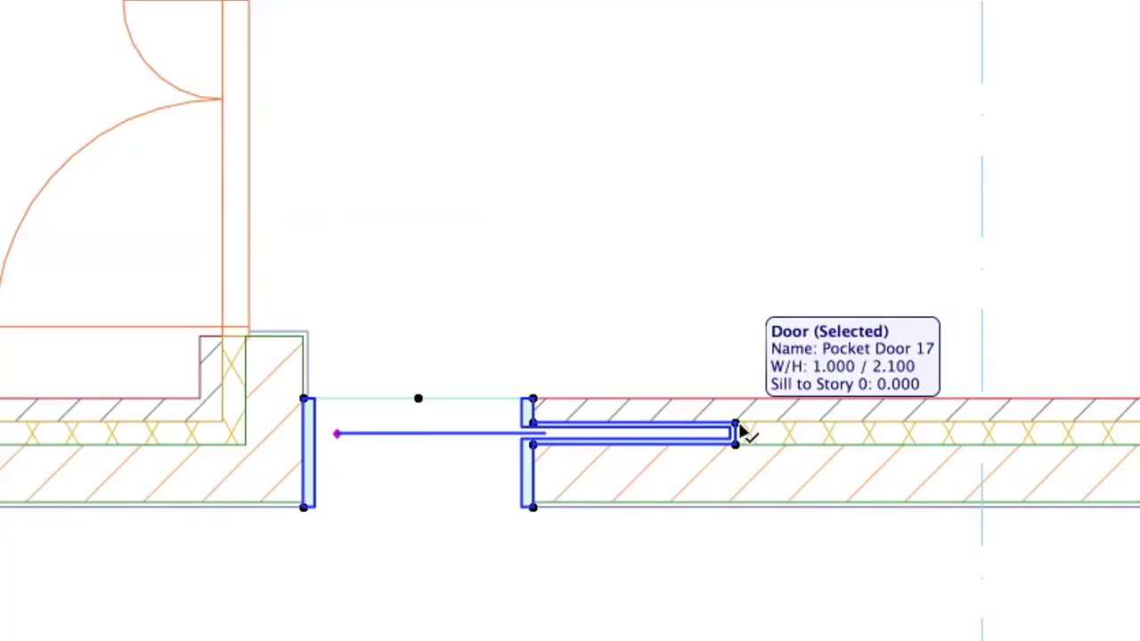
Drag the pocket door 0.6 along the wall from the corner, then deselect it
{"action": "right_click", "coordinate": [24, 11]}
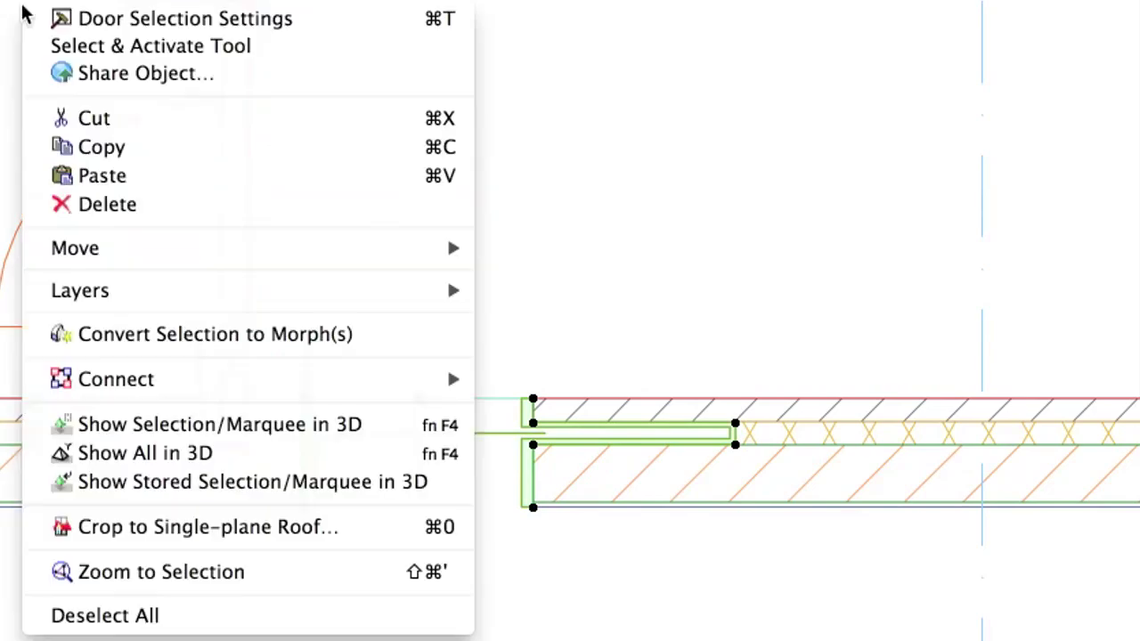
{"action": "mouse_move", "coordinate": [249, 248]}
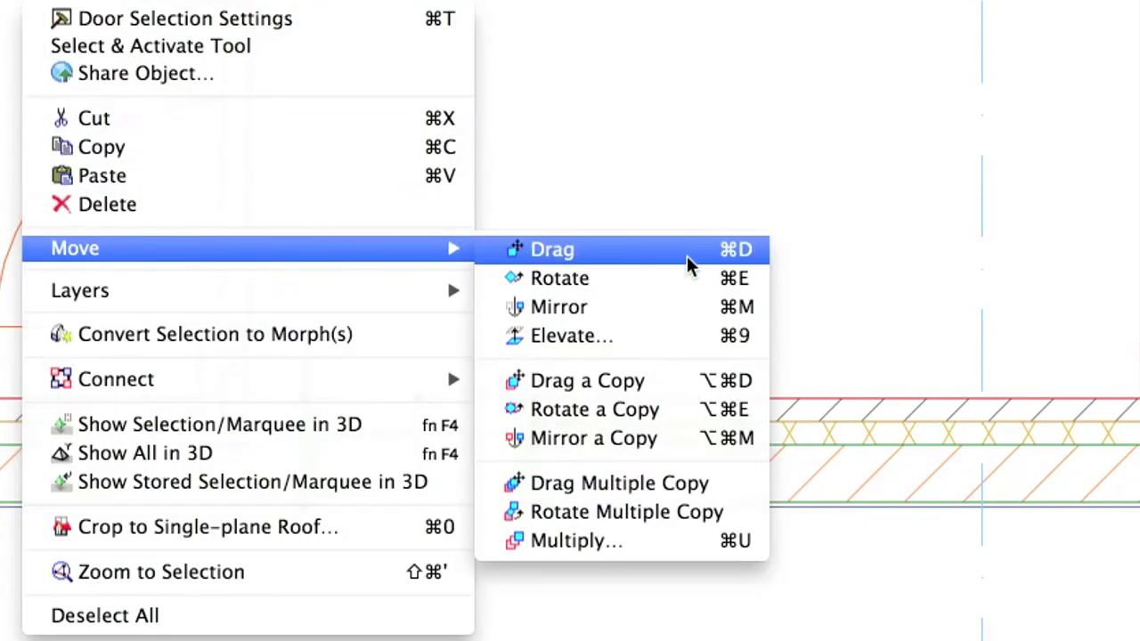
{"action": "left_click", "coordinate": [690, 263]}
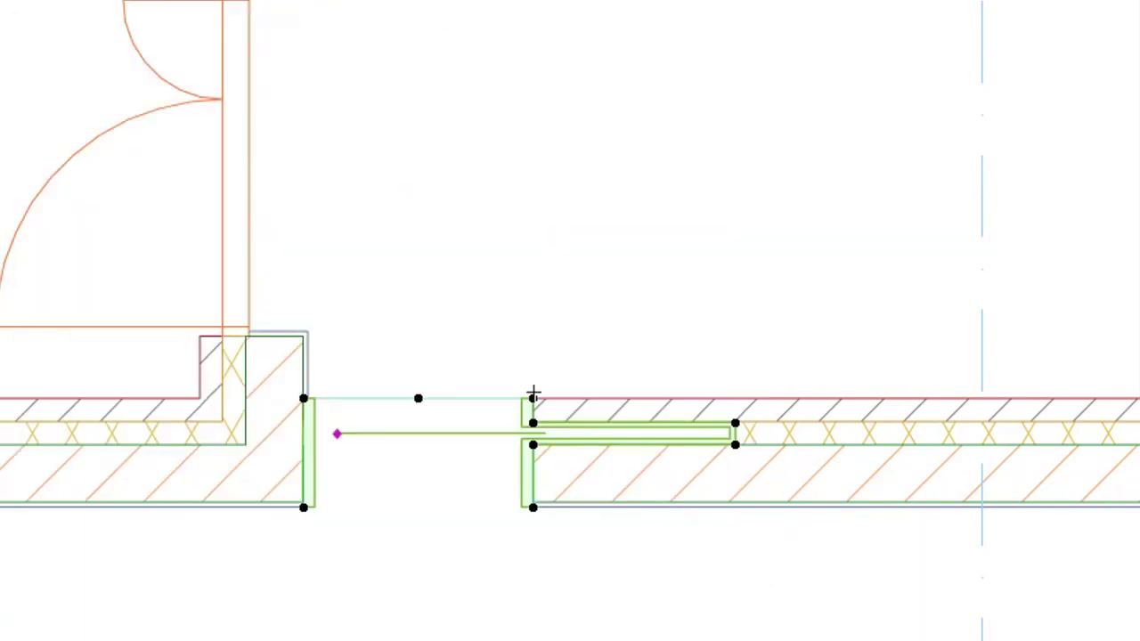
{"action": "left_click", "coordinate": [532, 398]}
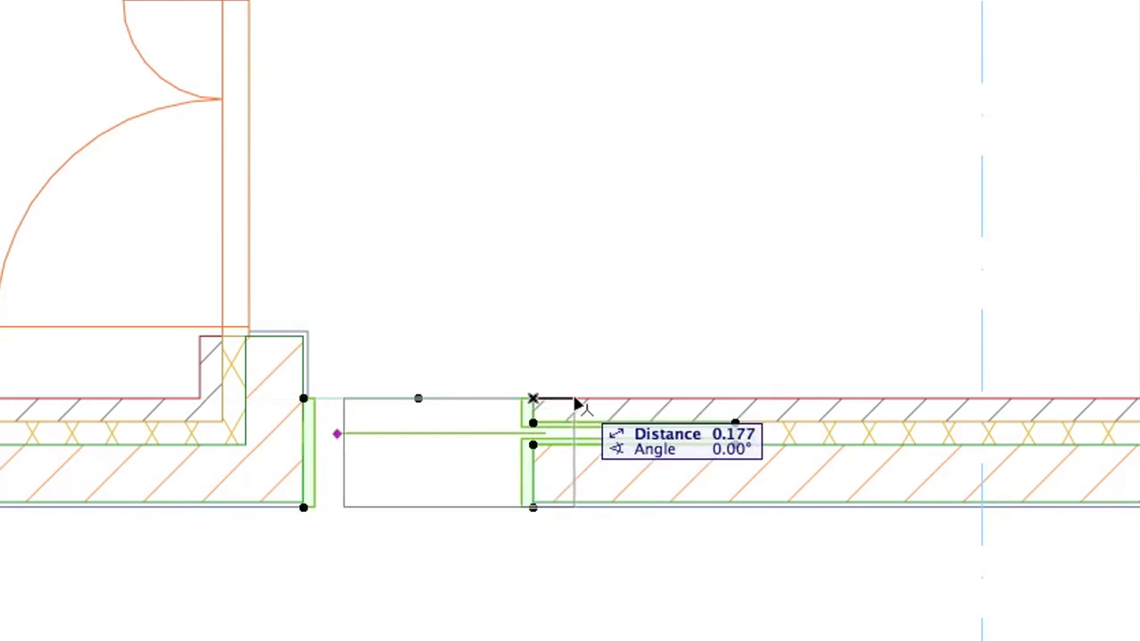
{"action": "type", "text": ".6"}
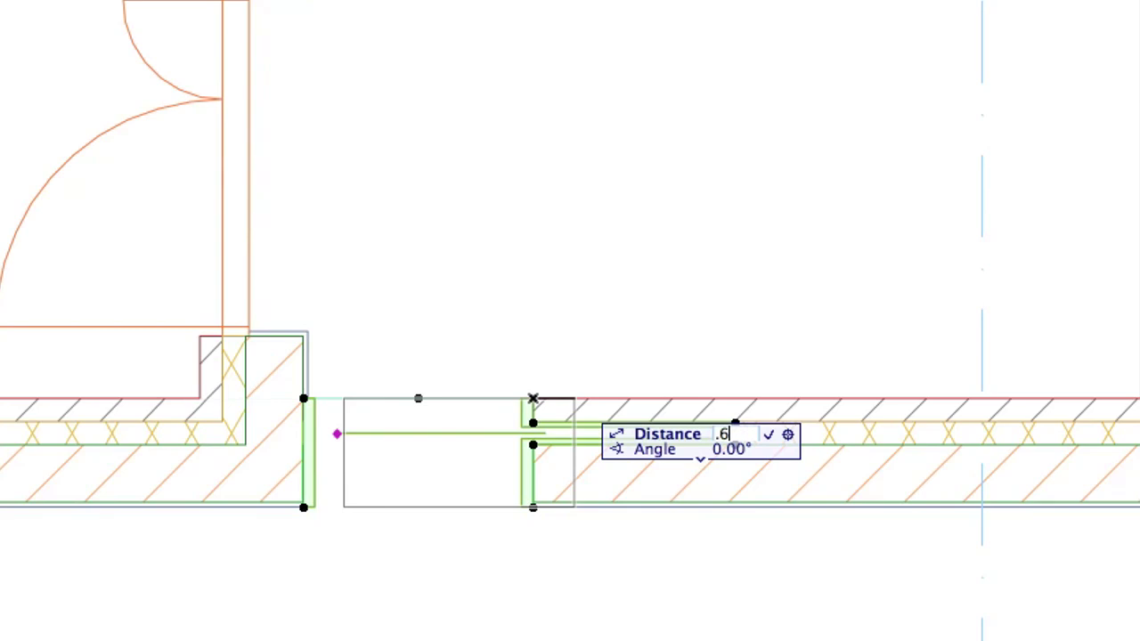
{"action": "key", "text": "Return"}
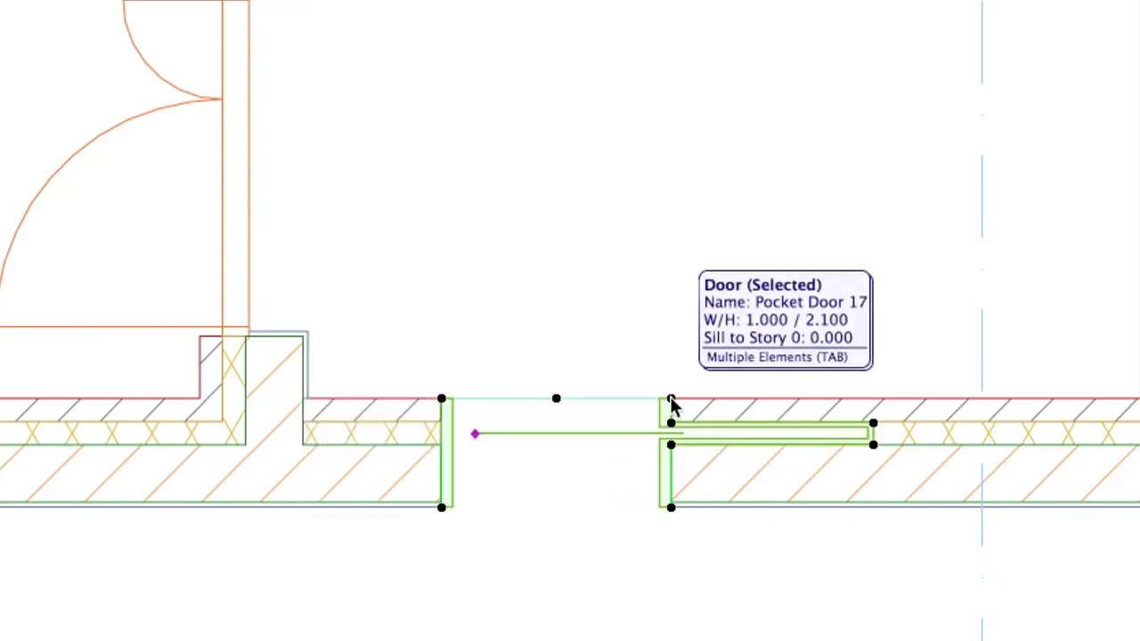
{"action": "left_click", "coordinate": [700, 358]}
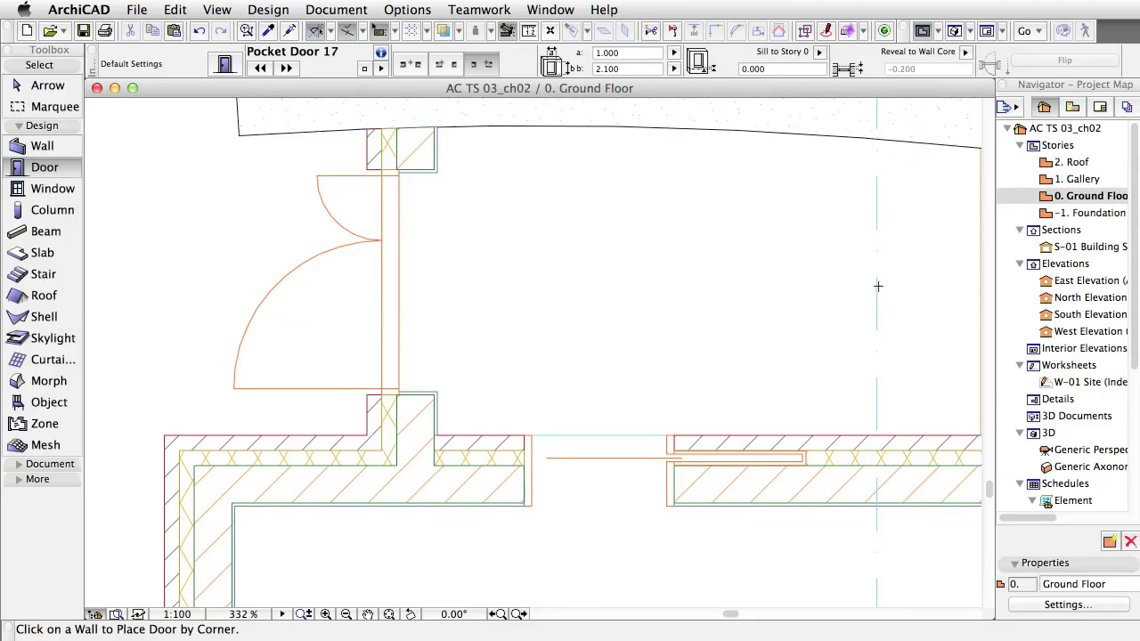
Choose Door 17 from the Hinged Doors 17 library folder as the default door
{"action": "left_click", "coordinate": [234, 68]}
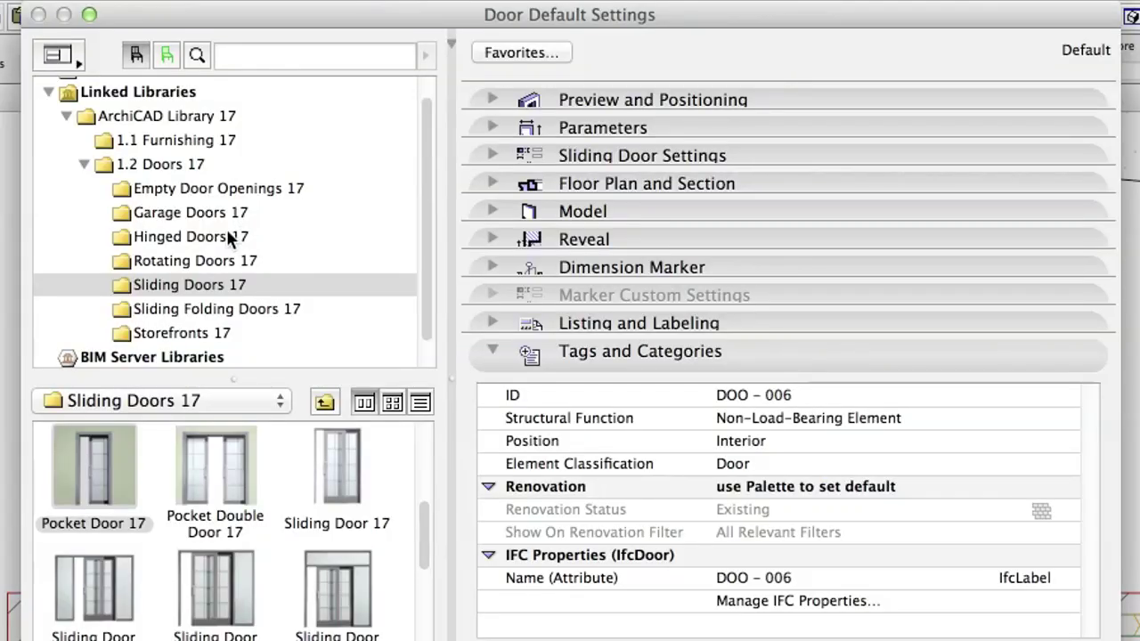
{"action": "left_click", "coordinate": [229, 236]}
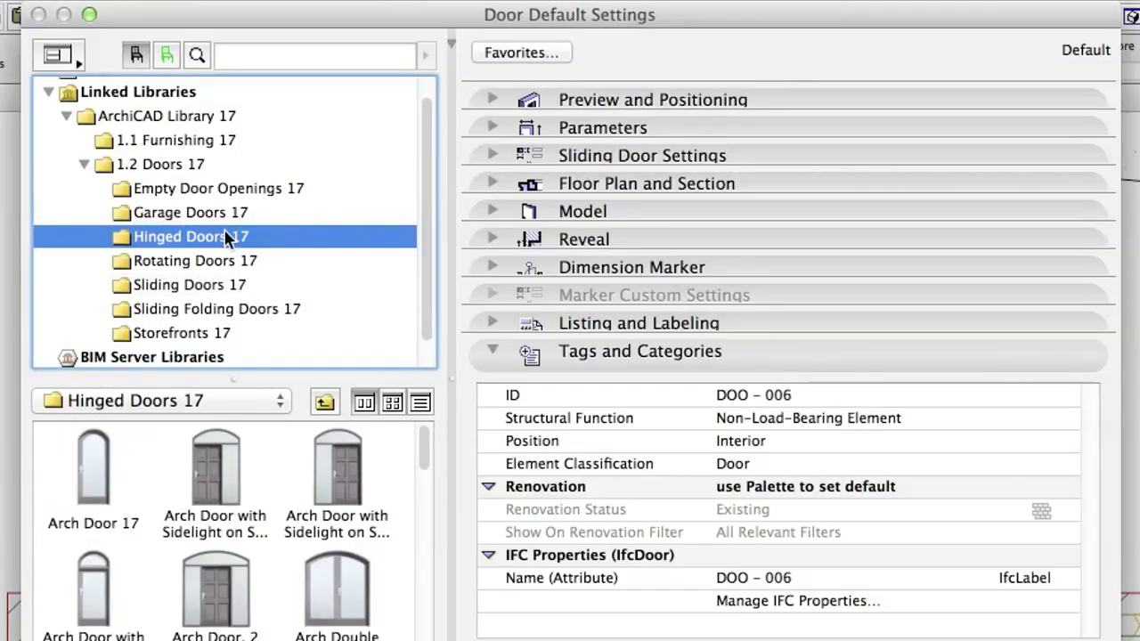
{"action": "scroll", "coordinate": [314, 467], "scroll_direction": "down", "scroll_amount": 1}
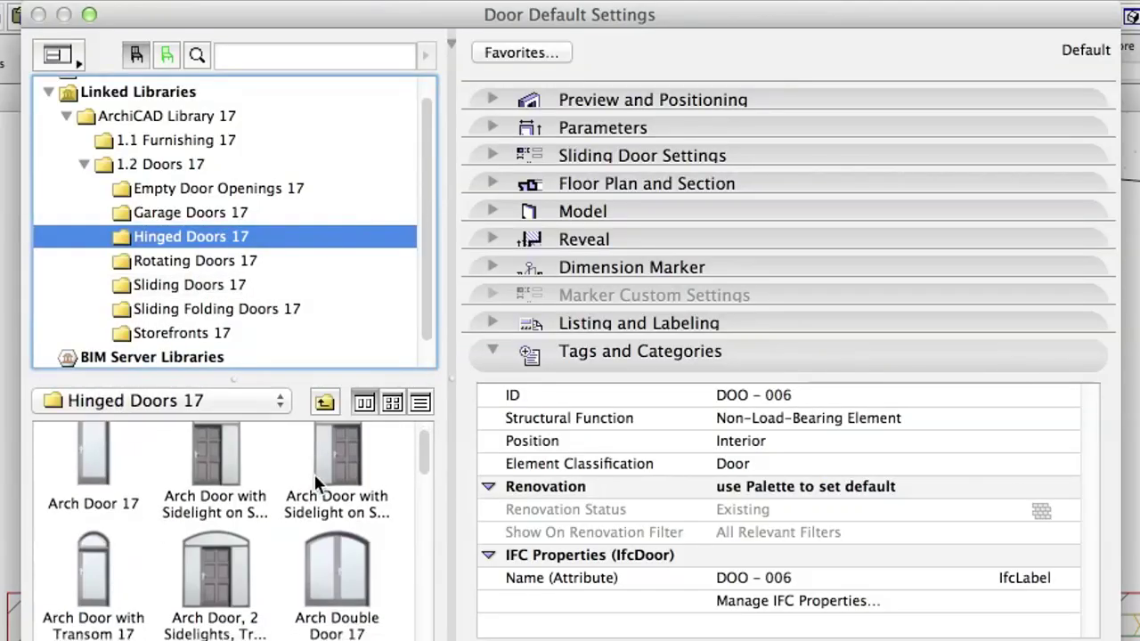
{"action": "scroll", "coordinate": [313, 472], "scroll_direction": "down", "scroll_amount": 5}
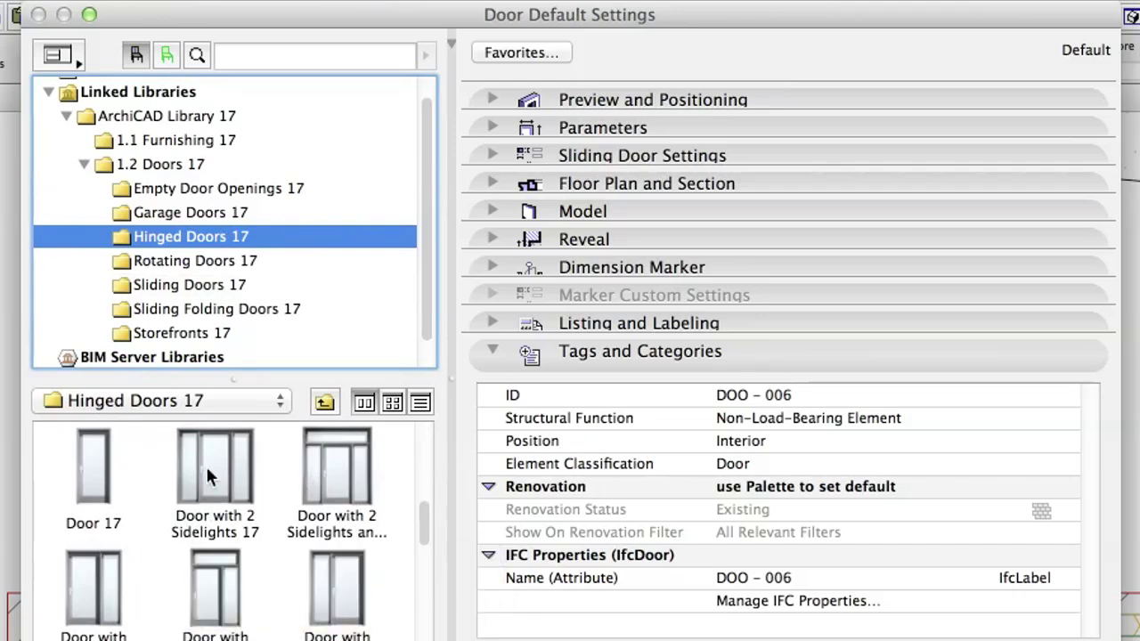
{"action": "left_click", "coordinate": [100, 472]}
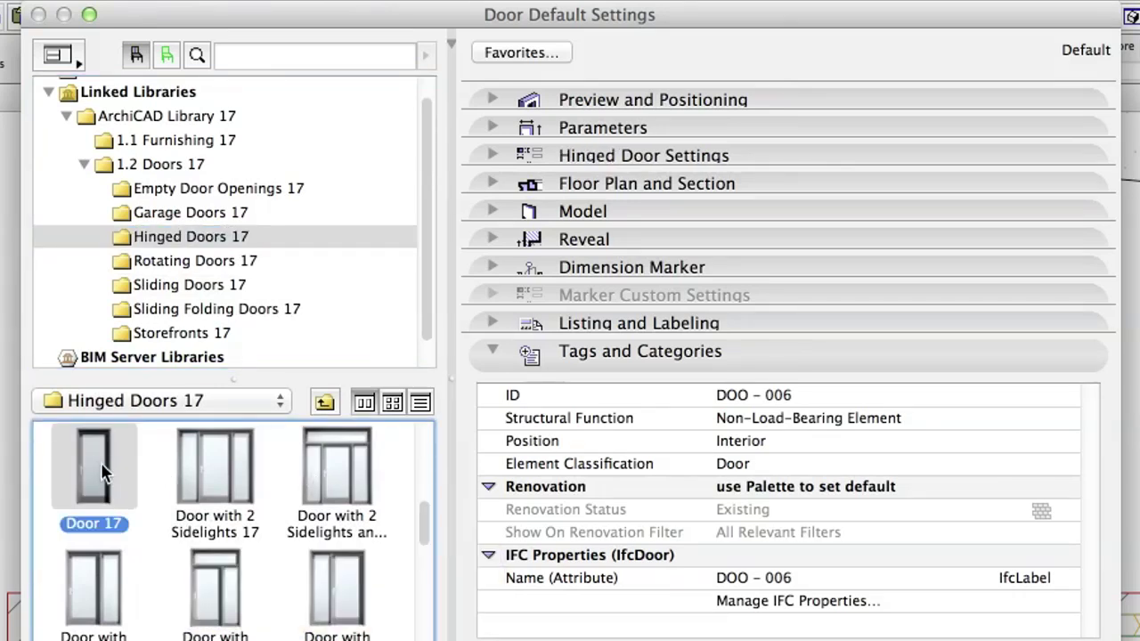
Set Door 17 to 0.750 wide, 2.100 high, with the sill anchored to story at 0
{"action": "left_click", "coordinate": [488, 358]}
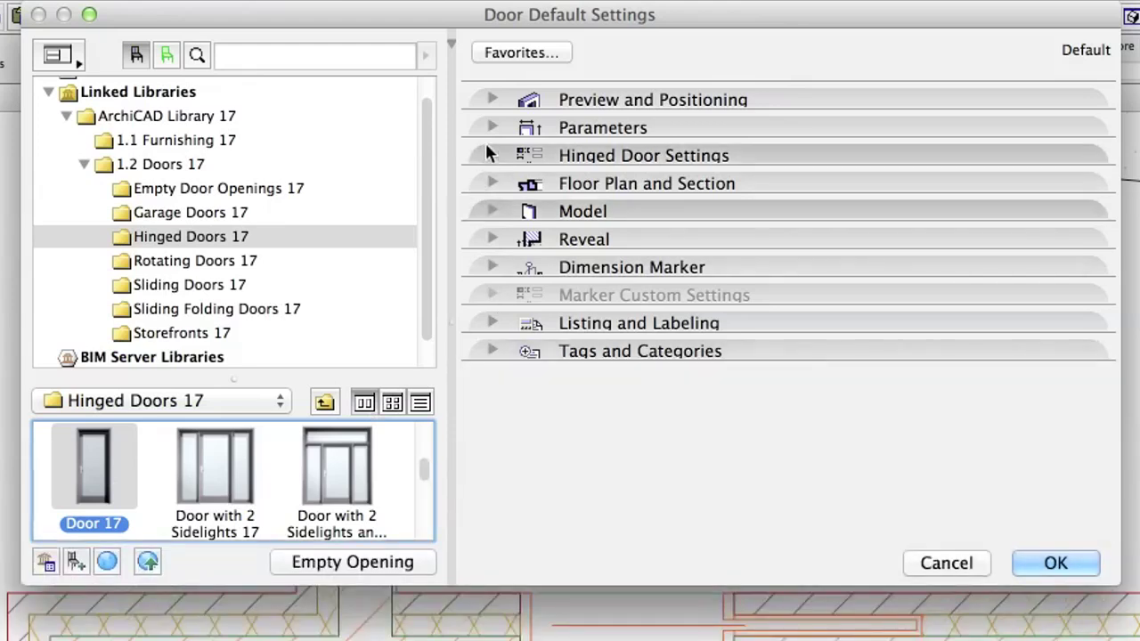
{"action": "left_click", "coordinate": [490, 98]}
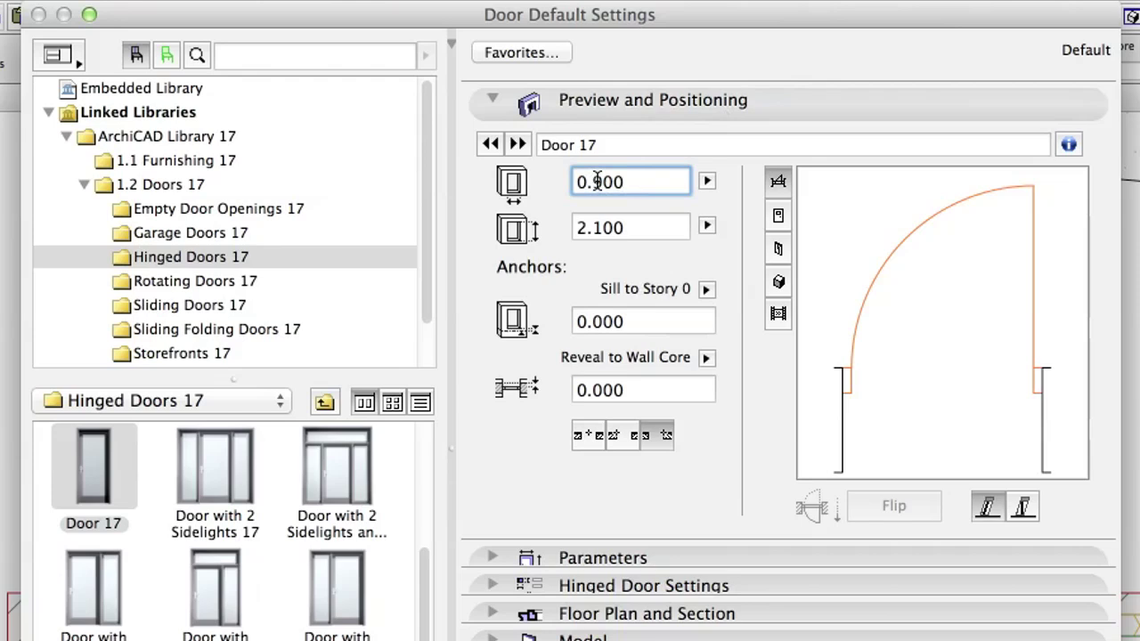
{"action": "left_click_drag", "start_coordinate": [593, 181], "coordinate": [668, 181]}
{"action": "type", "text": "75"}
{"action": "type", "text": "0"}
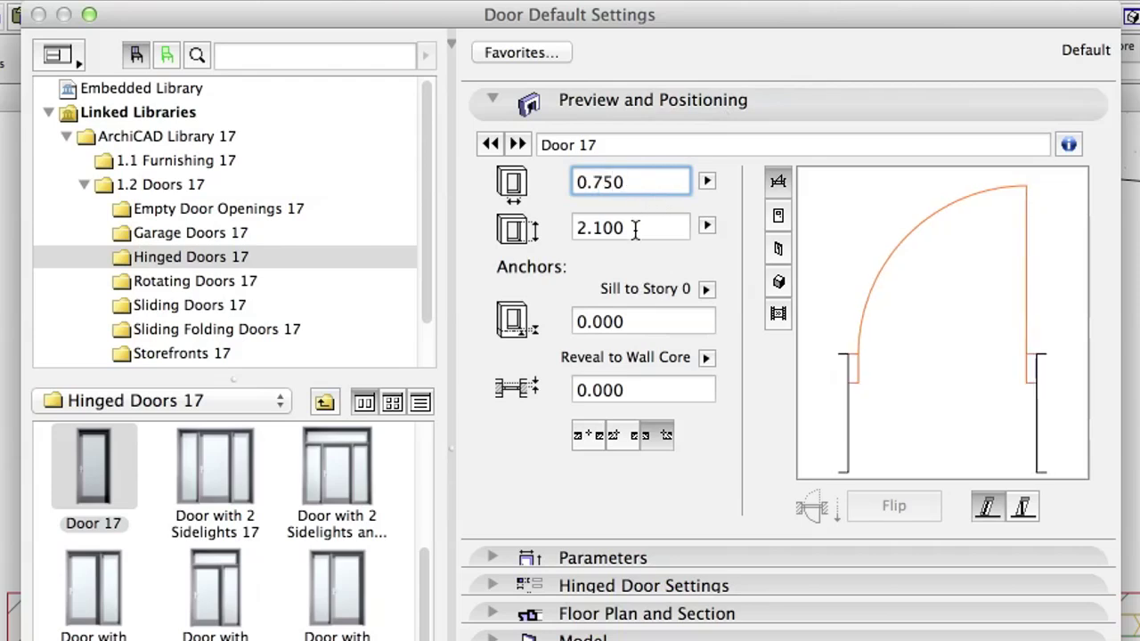
{"action": "left_click", "coordinate": [636, 229]}
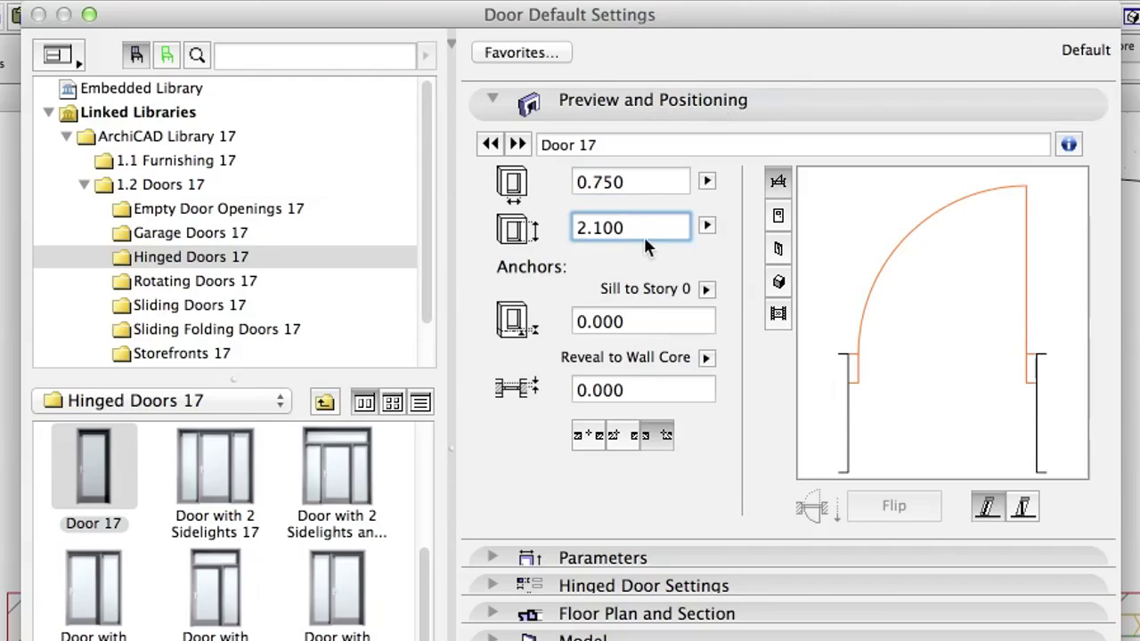
{"action": "left_click", "coordinate": [707, 289]}
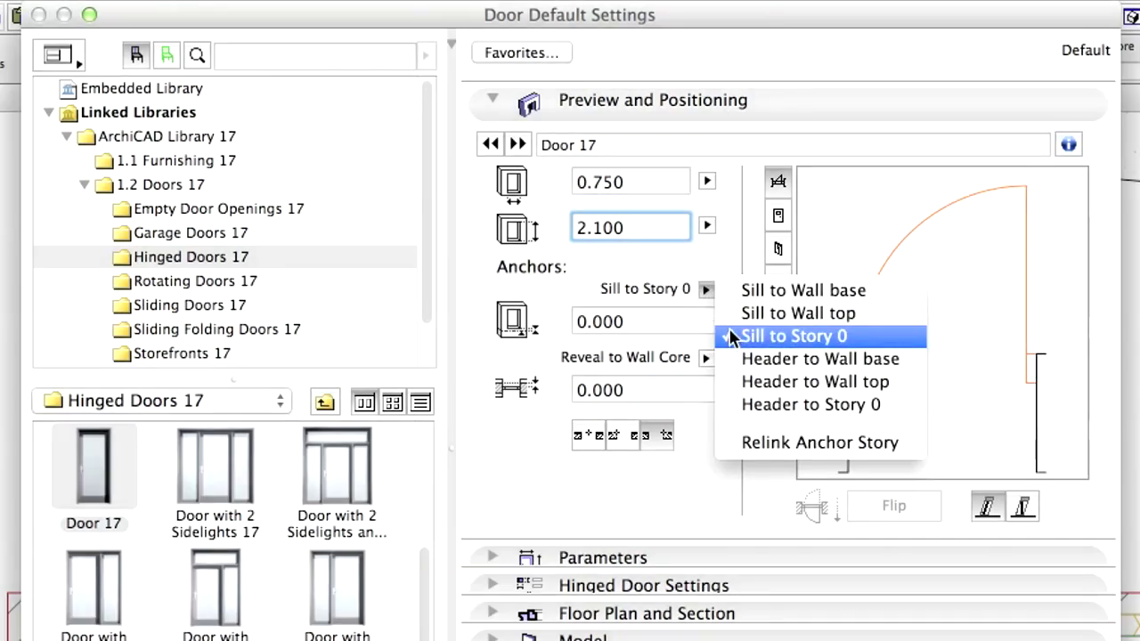
{"action": "left_click", "coordinate": [731, 337]}
{"action": "left_click", "coordinate": [666, 321]}
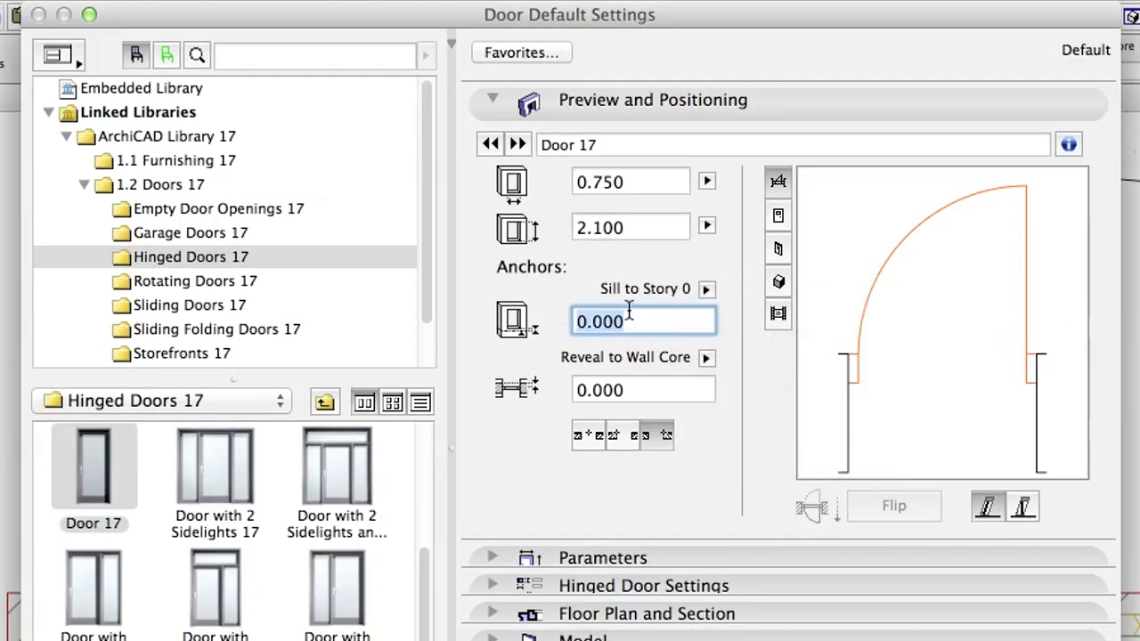
{"action": "left_click", "coordinate": [640, 389]}
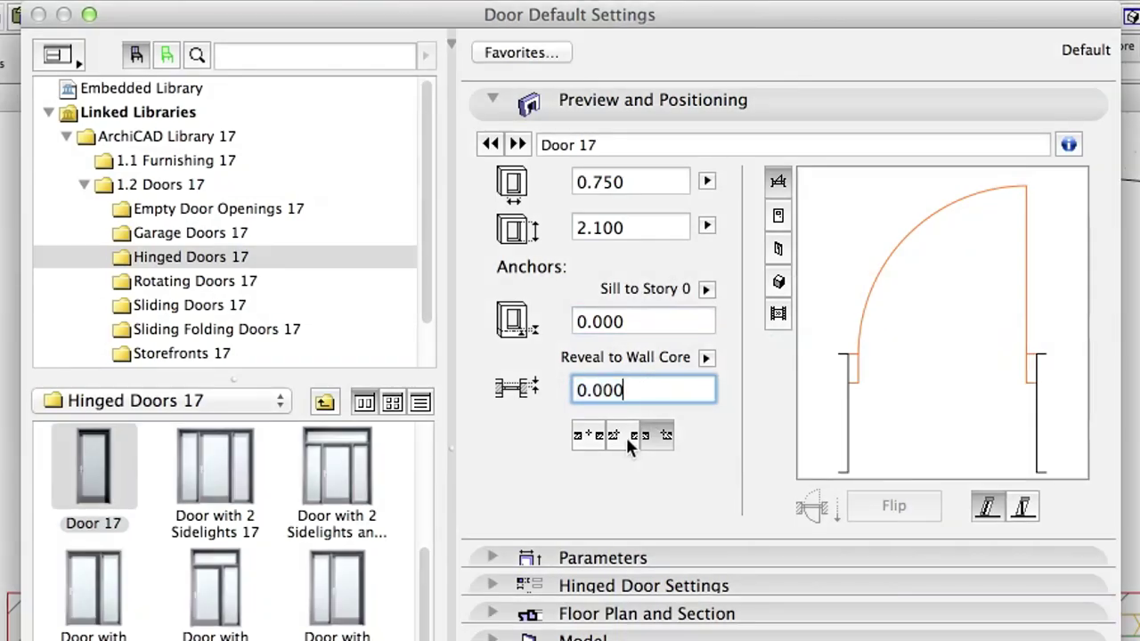
{"action": "left_click", "coordinate": [625, 435]}
{"action": "left_click", "coordinate": [665, 113]}
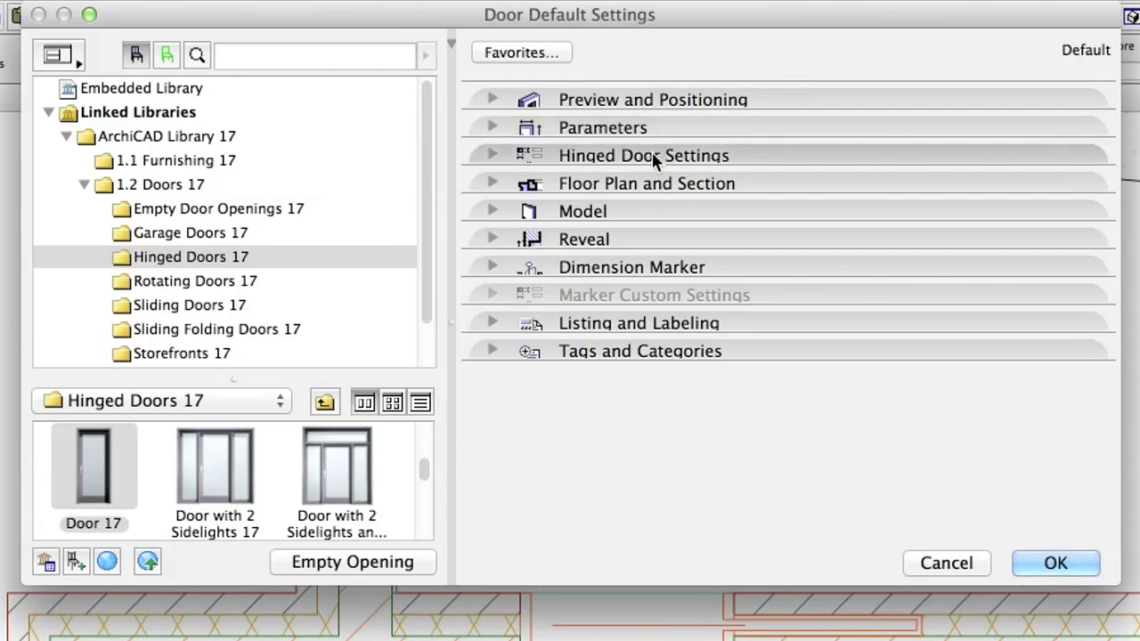
Give Door 17 the Style 56 leaf under Door Leaf Type and Handle
{"action": "left_click", "coordinate": [652, 155]}
{"action": "left_click_drag", "start_coordinate": [664, 259], "coordinate": [670, 491]}
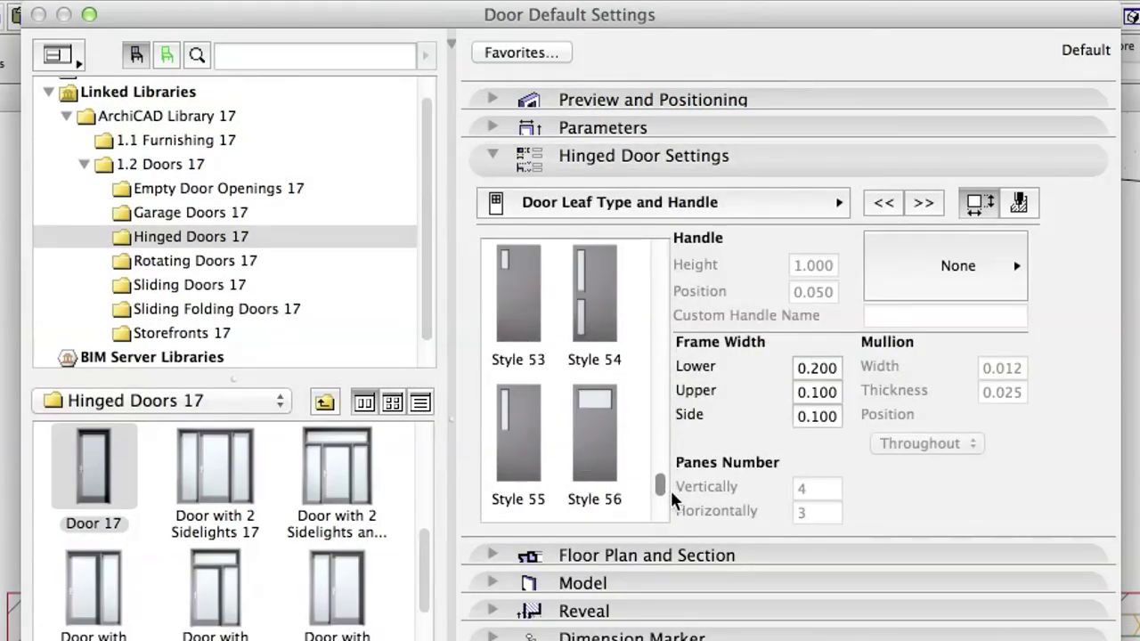
{"action": "left_click", "coordinate": [612, 474]}
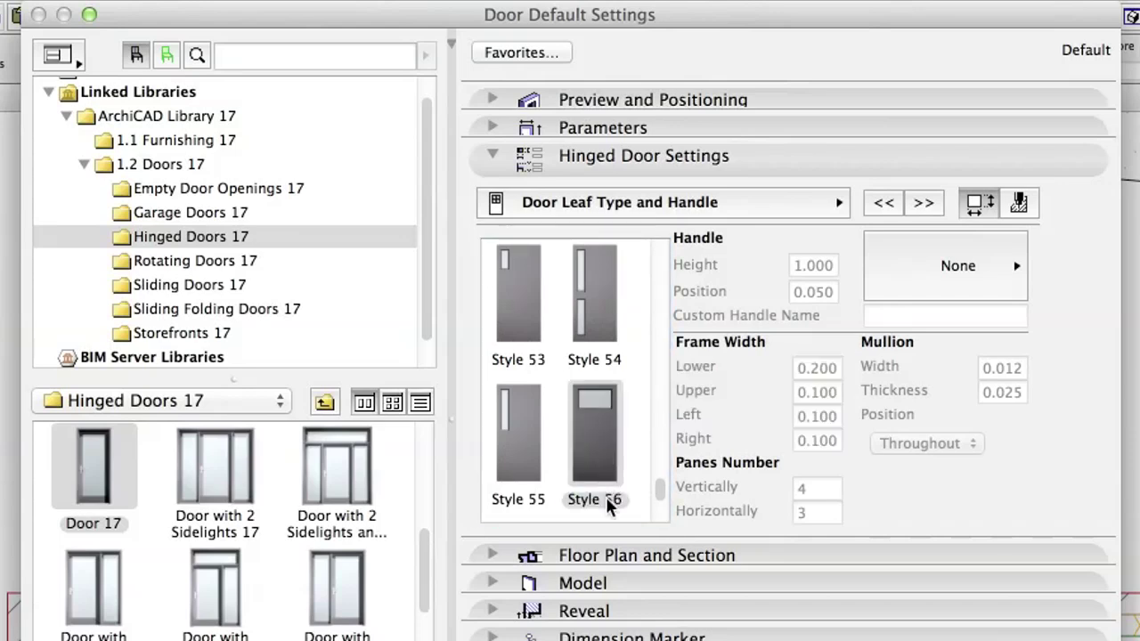
{"action": "left_click", "coordinate": [605, 496]}
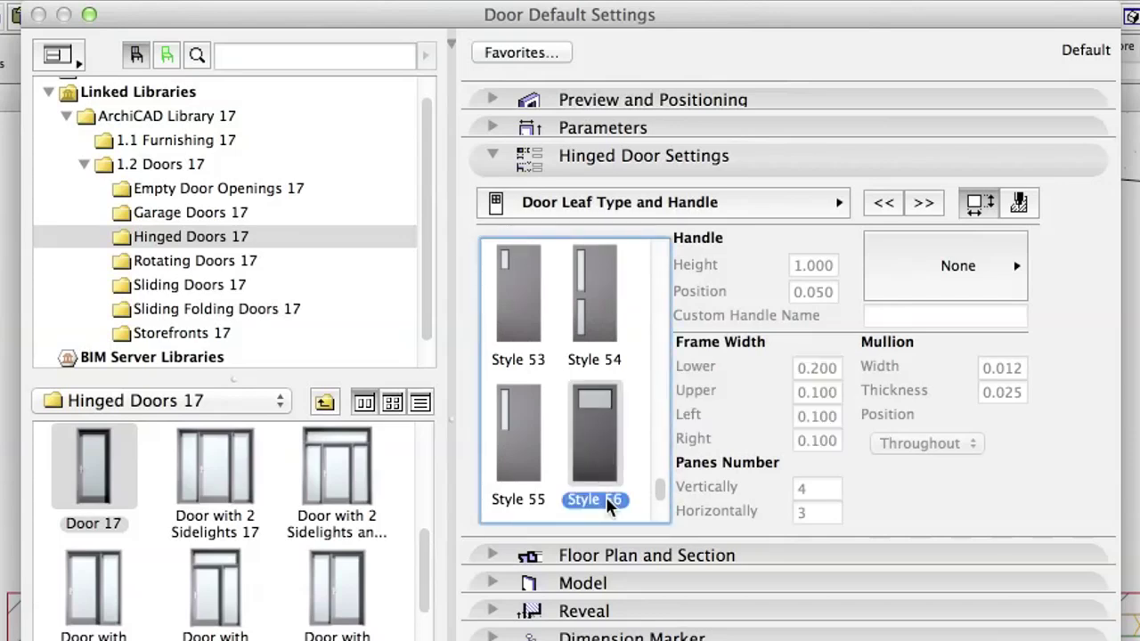
{"action": "left_click", "coordinate": [774, 159]}
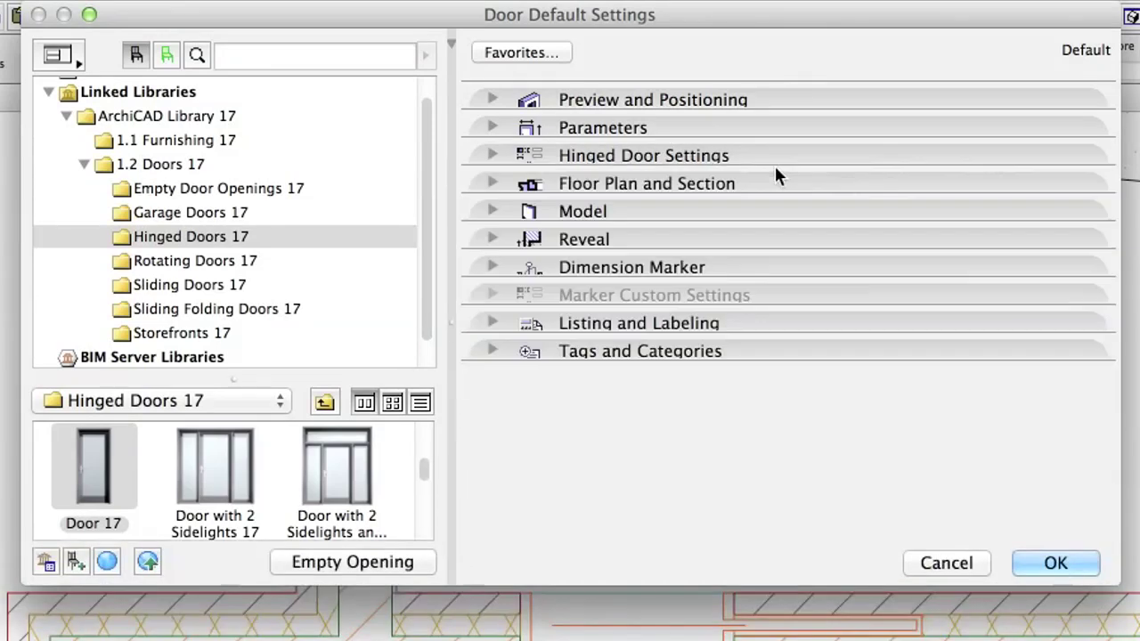
Review the door's Structural Function, Position and Element Classification tags
{"action": "left_click", "coordinate": [752, 348]}
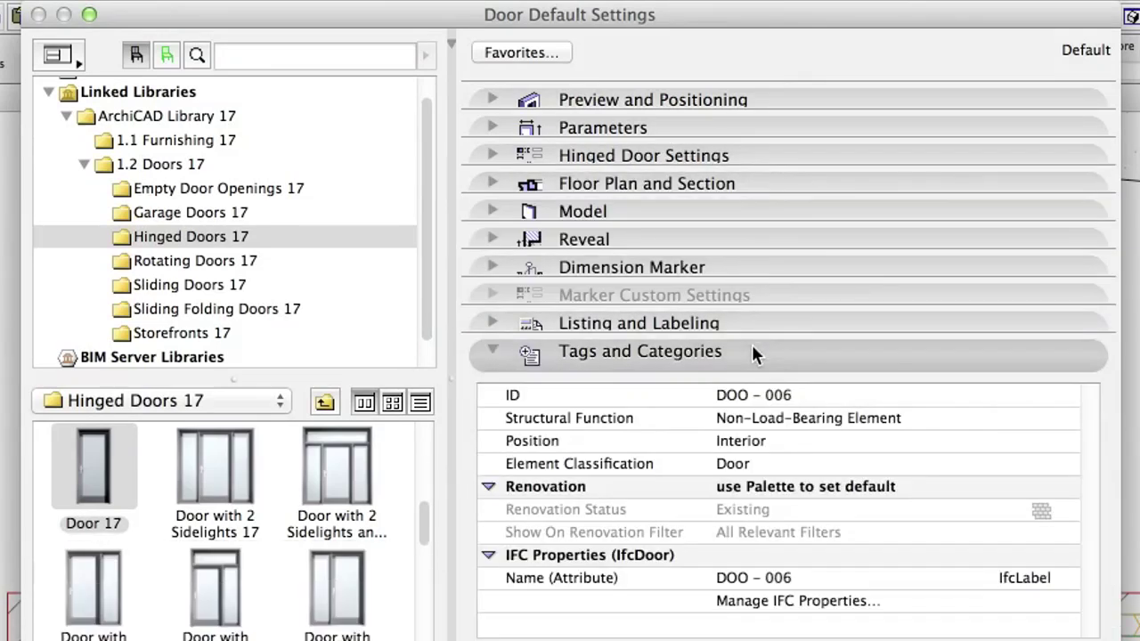
{"action": "left_click", "coordinate": [768, 421]}
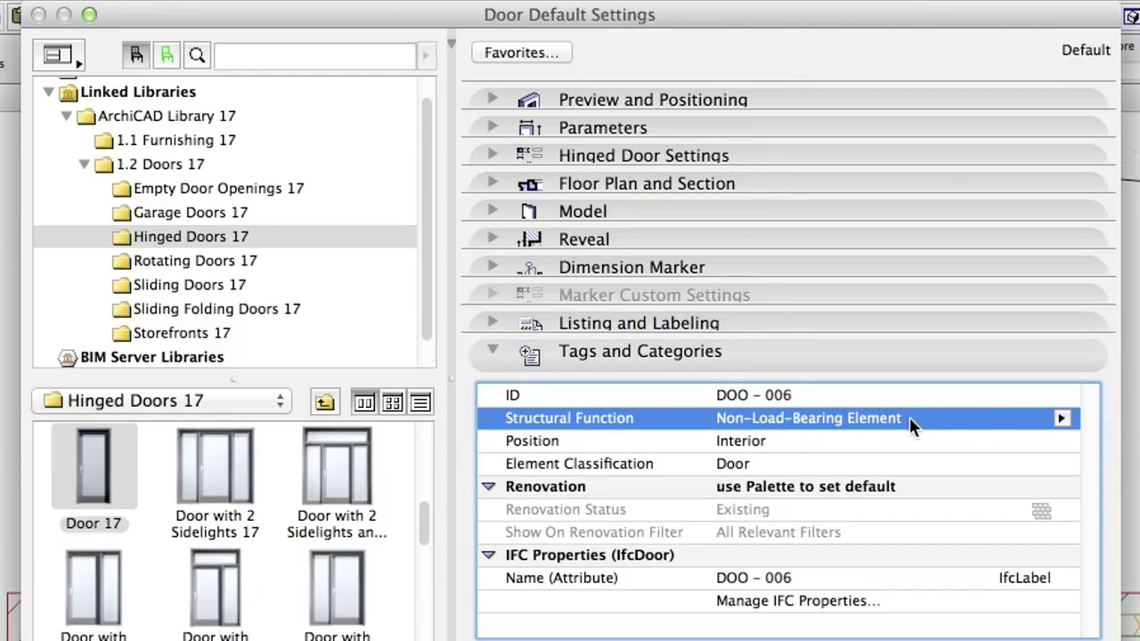
{"action": "left_click", "coordinate": [914, 443]}
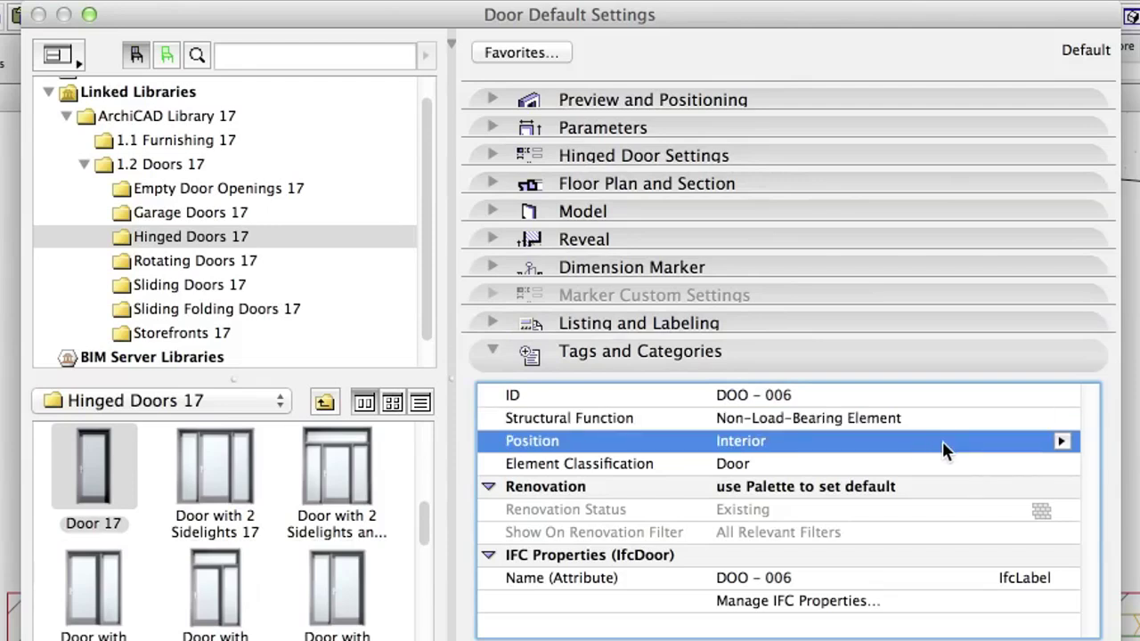
{"action": "left_click", "coordinate": [945, 465]}
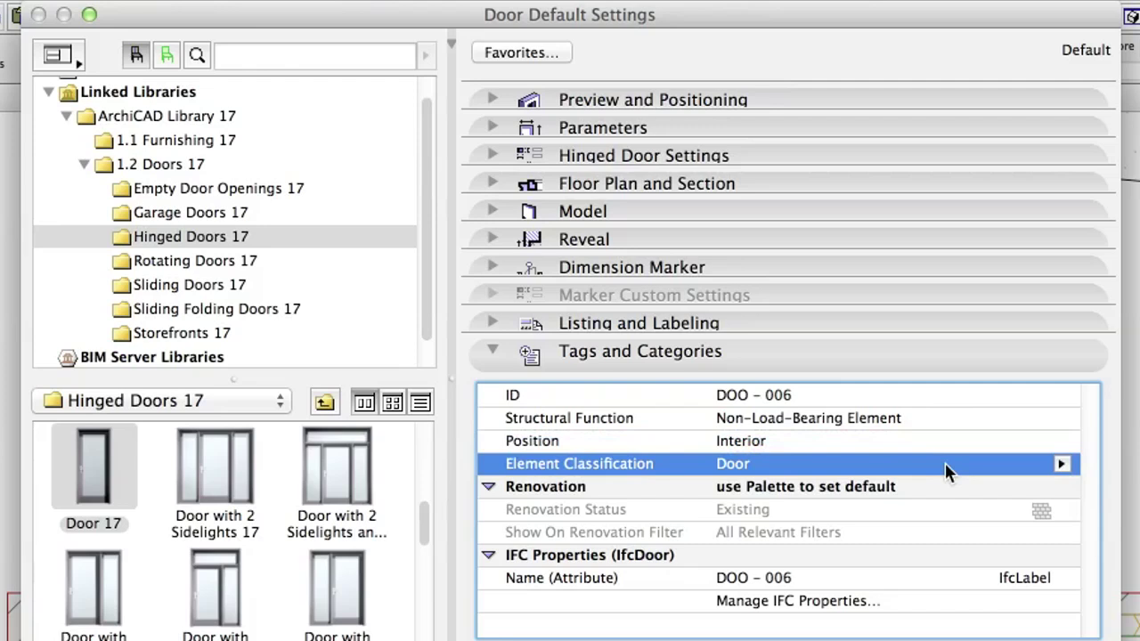
Search 'interior door' and apply OmniClass 21-03 10 30 Interior Doors, then close IFC properties
{"action": "left_click", "coordinate": [873, 604]}
{"action": "left_click", "coordinate": [885, 605]}
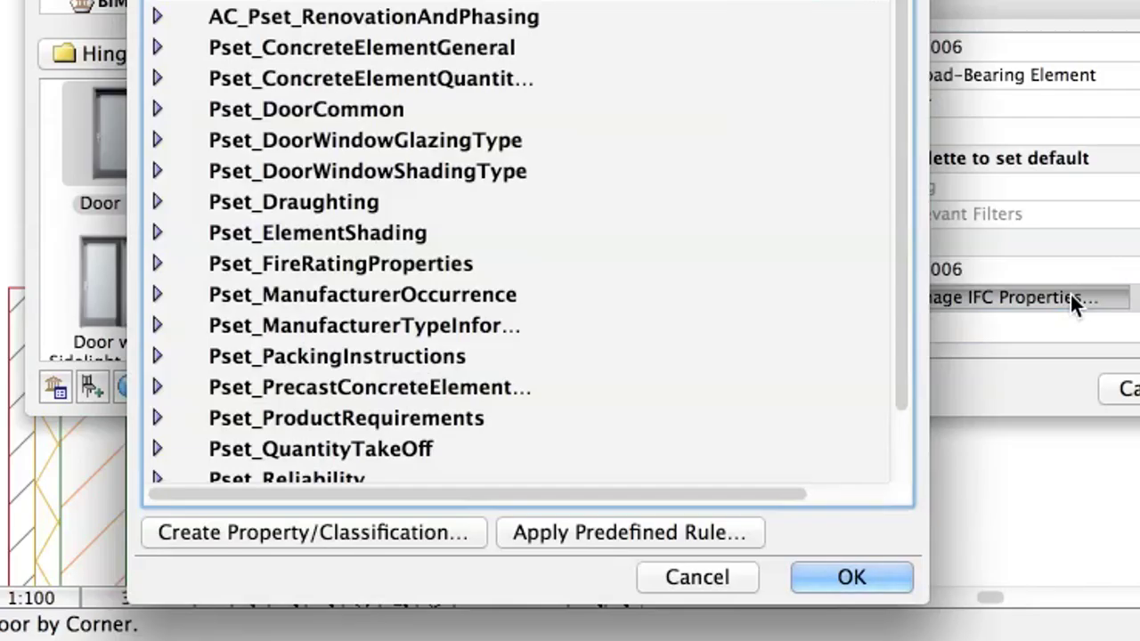
{"action": "left_click", "coordinate": [740, 532]}
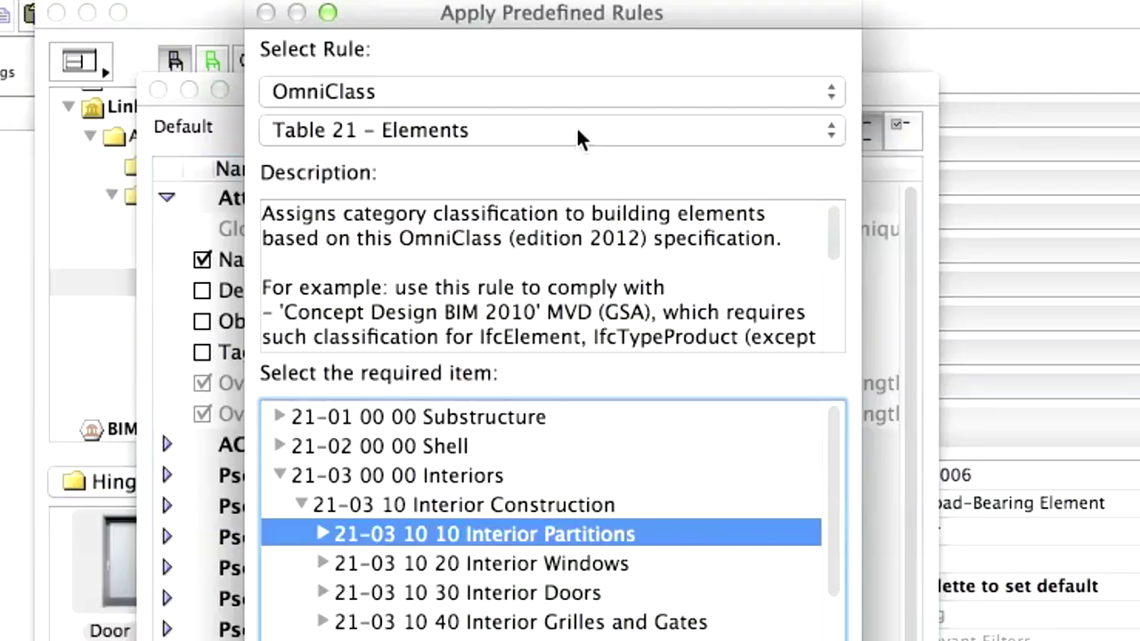
{"action": "type", "text": "interior"}
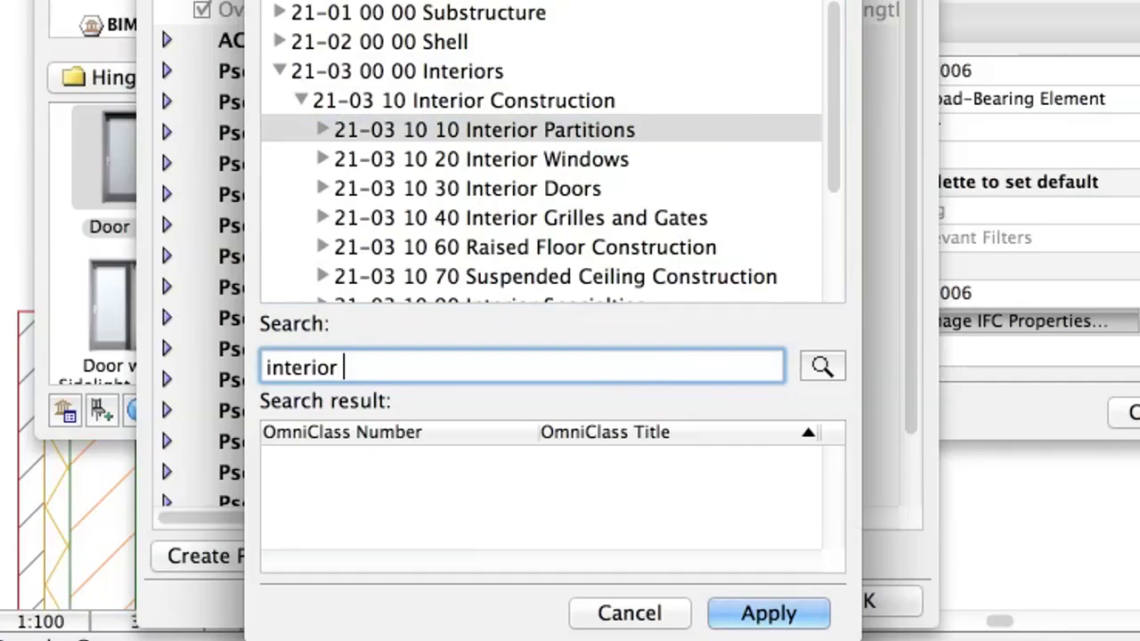
{"action": "type", "text": " door"}
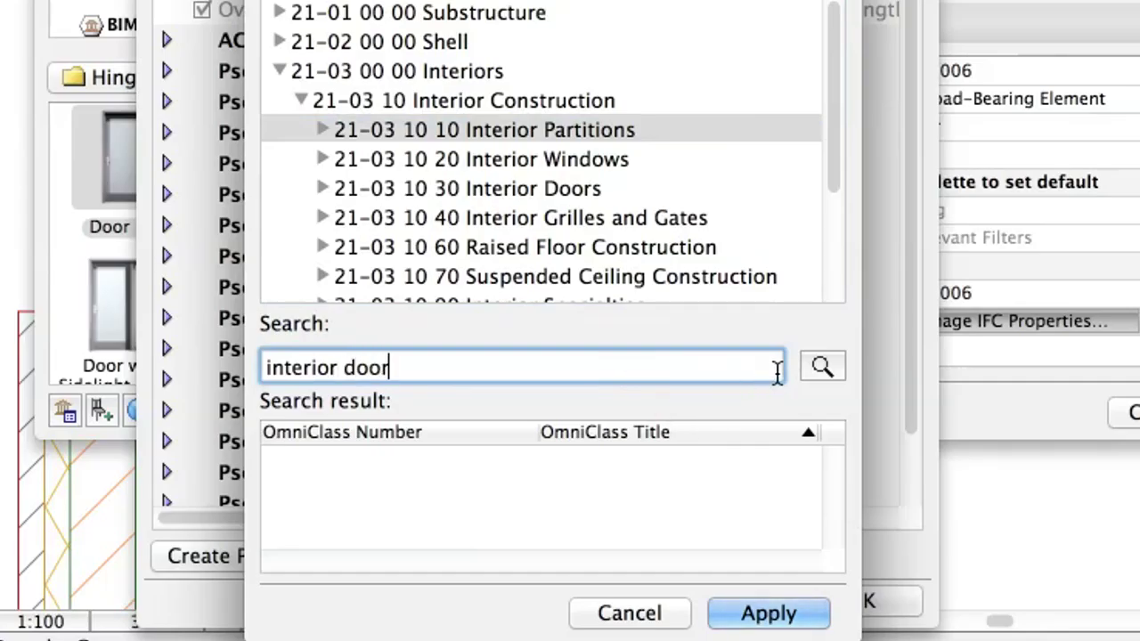
{"action": "left_click", "coordinate": [820, 367]}
{"action": "scroll", "coordinate": [726, 499], "scroll_direction": "down", "scroll_amount": 3}
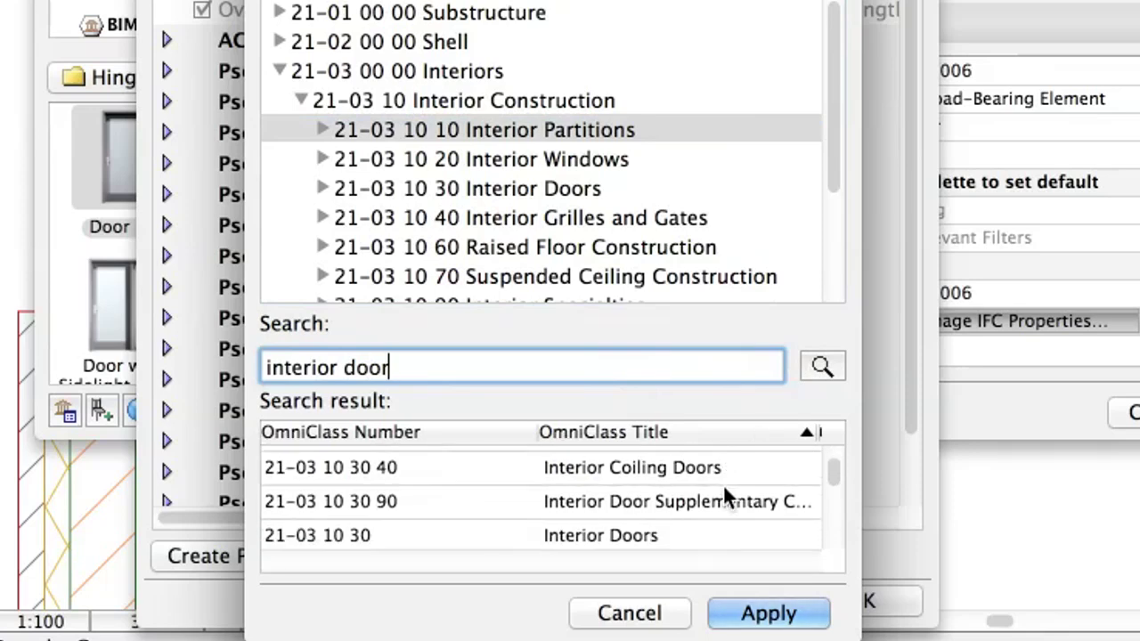
{"action": "left_click", "coordinate": [713, 515]}
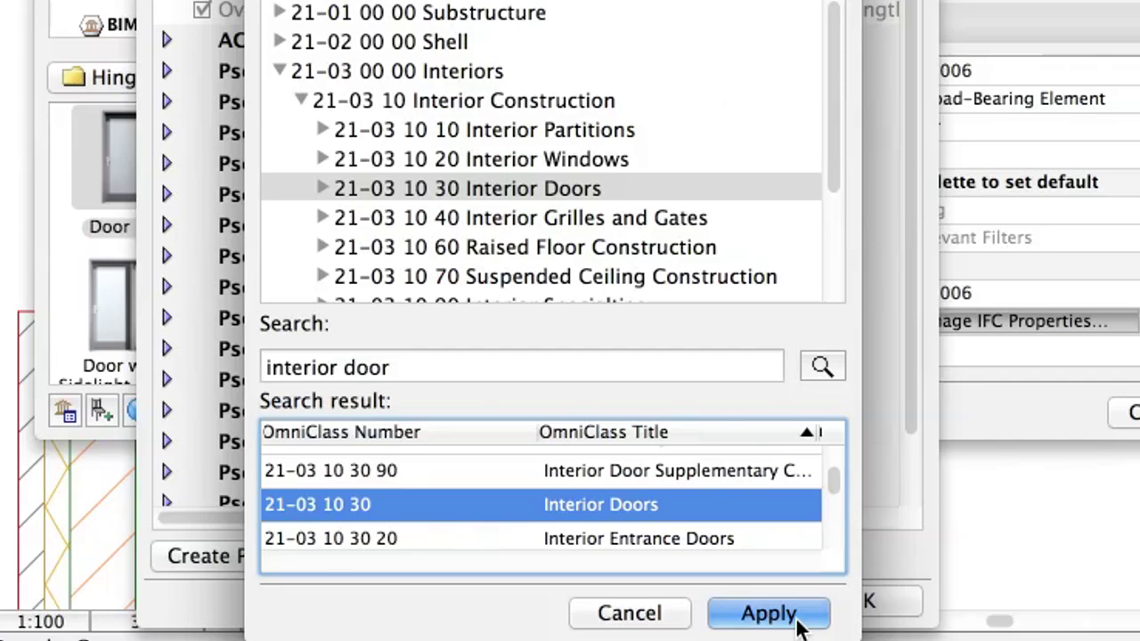
{"action": "left_click", "coordinate": [800, 628]}
{"action": "left_click", "coordinate": [873, 601]}
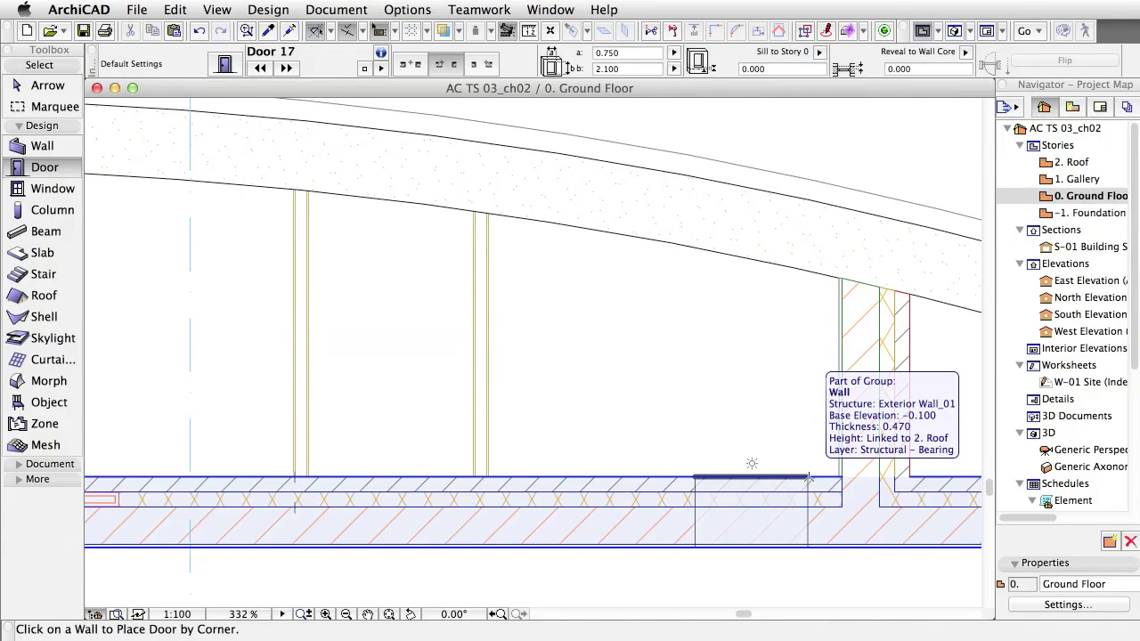
Place Door 17 in the ground-floor exterior wall with reveal to wall core -0.100
{"action": "left_click", "coordinate": [808, 479]}
{"action": "left_click", "coordinate": [804, 370]}
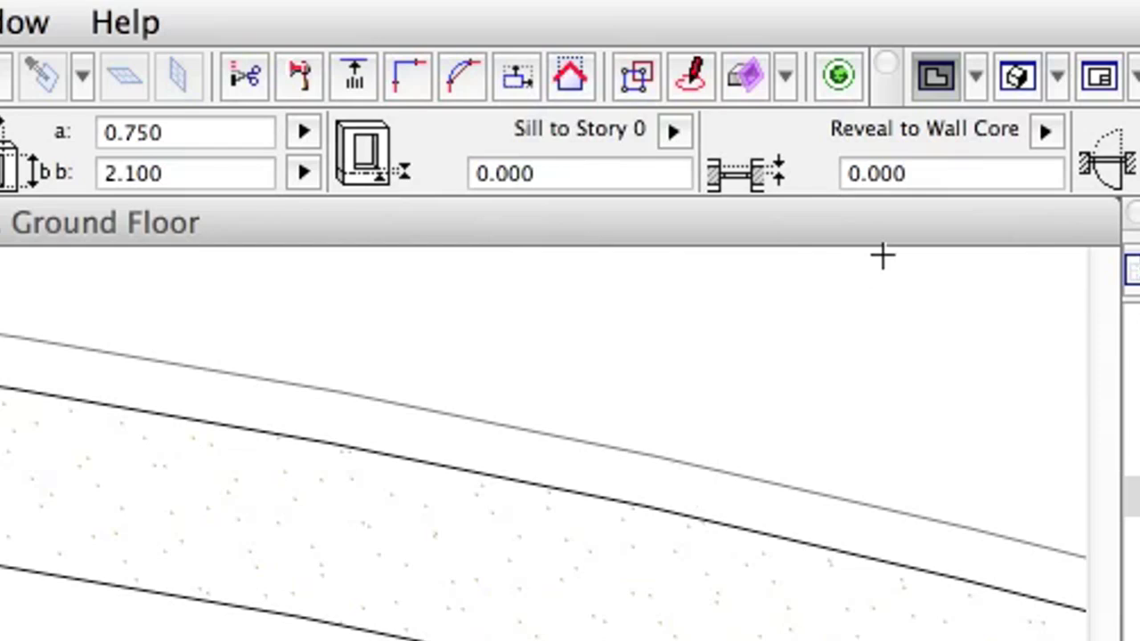
{"action": "left_click", "coordinate": [918, 176]}
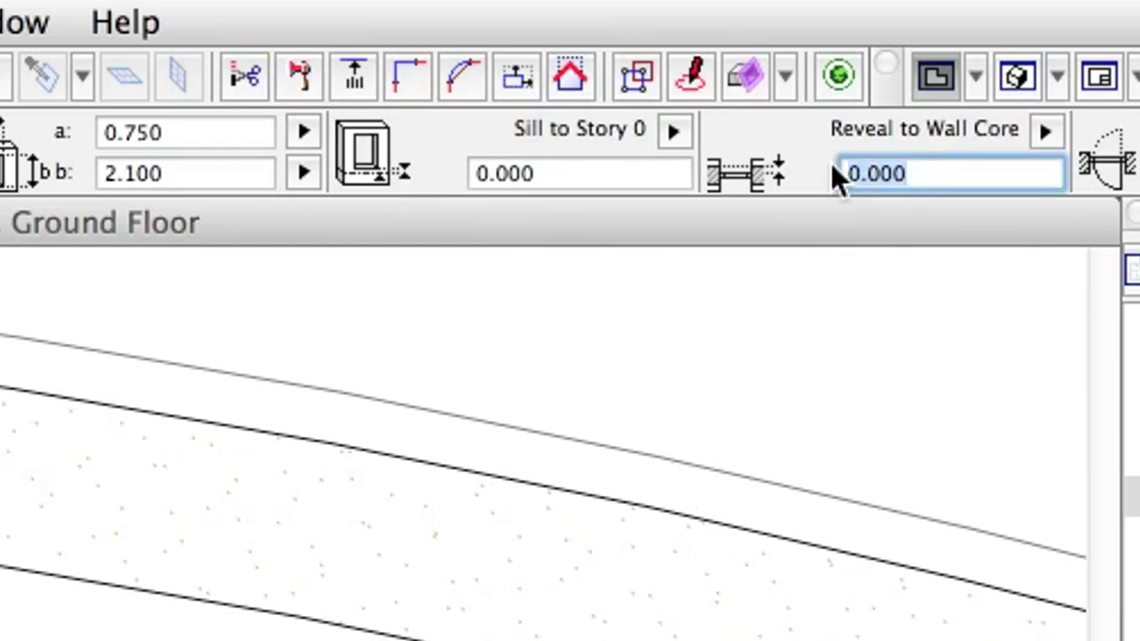
{"action": "type", "text": "-0.100"}
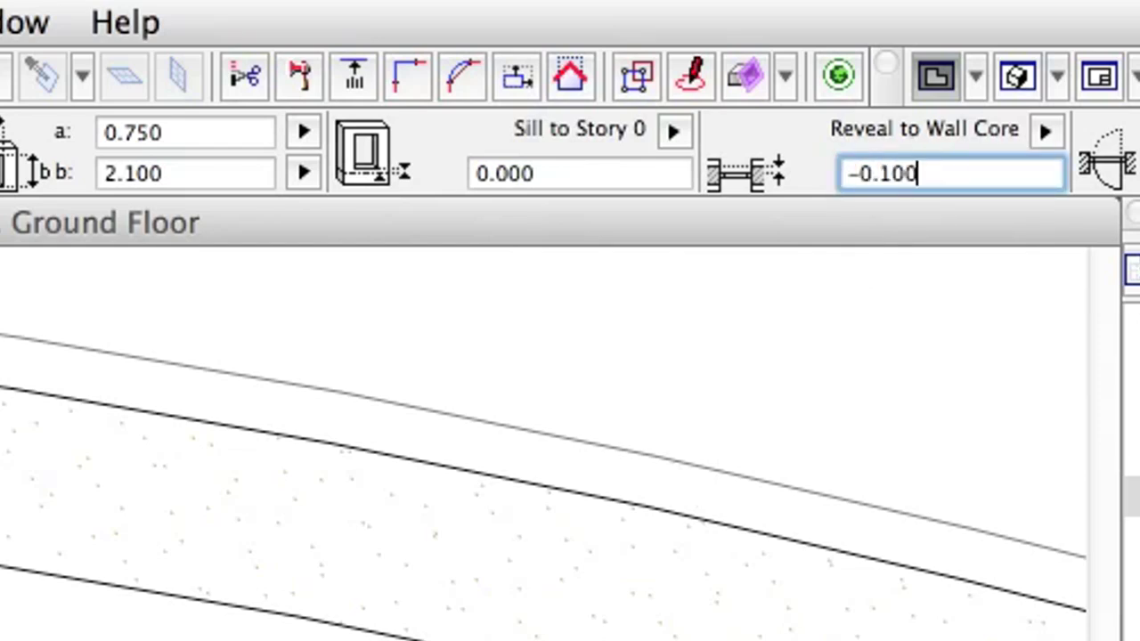
{"action": "key", "text": "Return"}
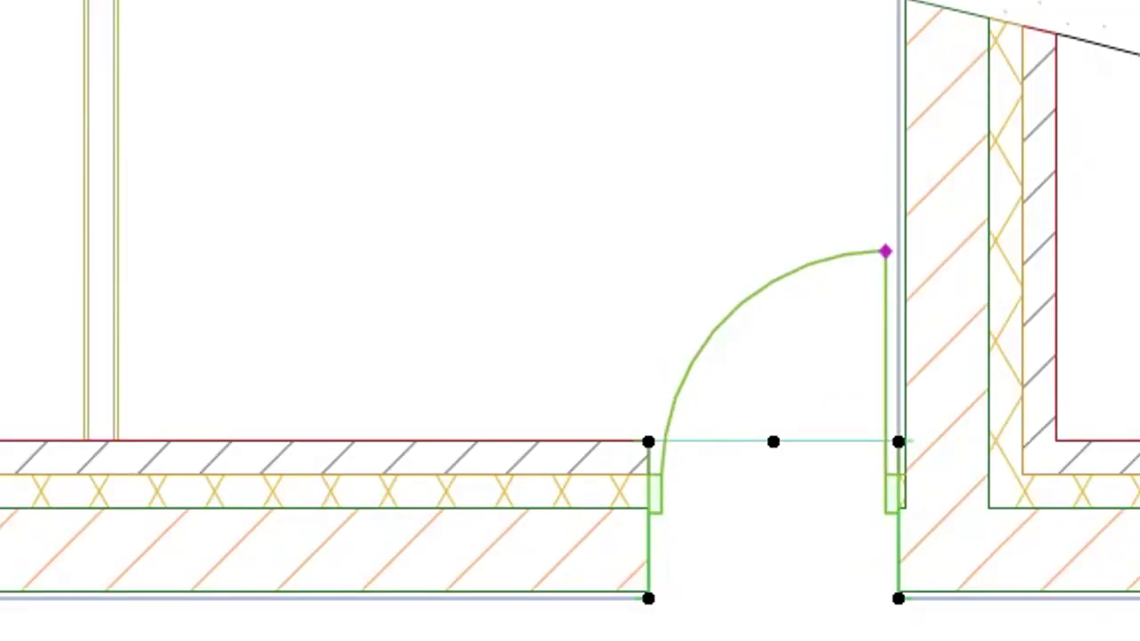
Place a second door in the vertical interior partition with reveal to wall core -0.020
{"action": "left_click", "coordinate": [719, 30]}
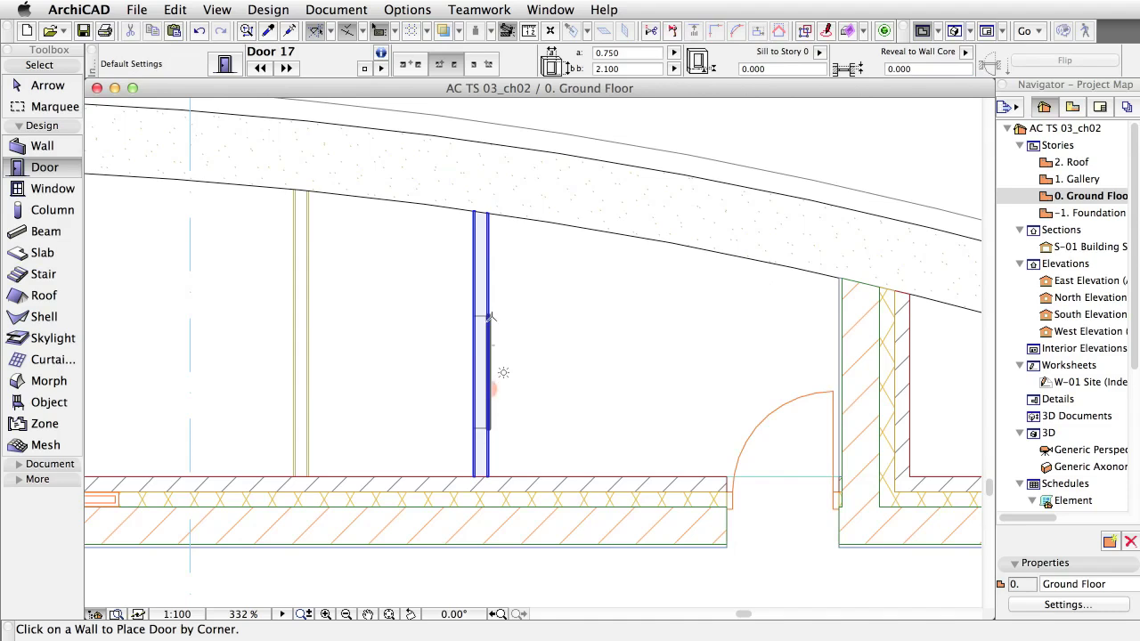
{"action": "left_click", "coordinate": [490, 312]}
{"action": "left_click", "coordinate": [490, 242]}
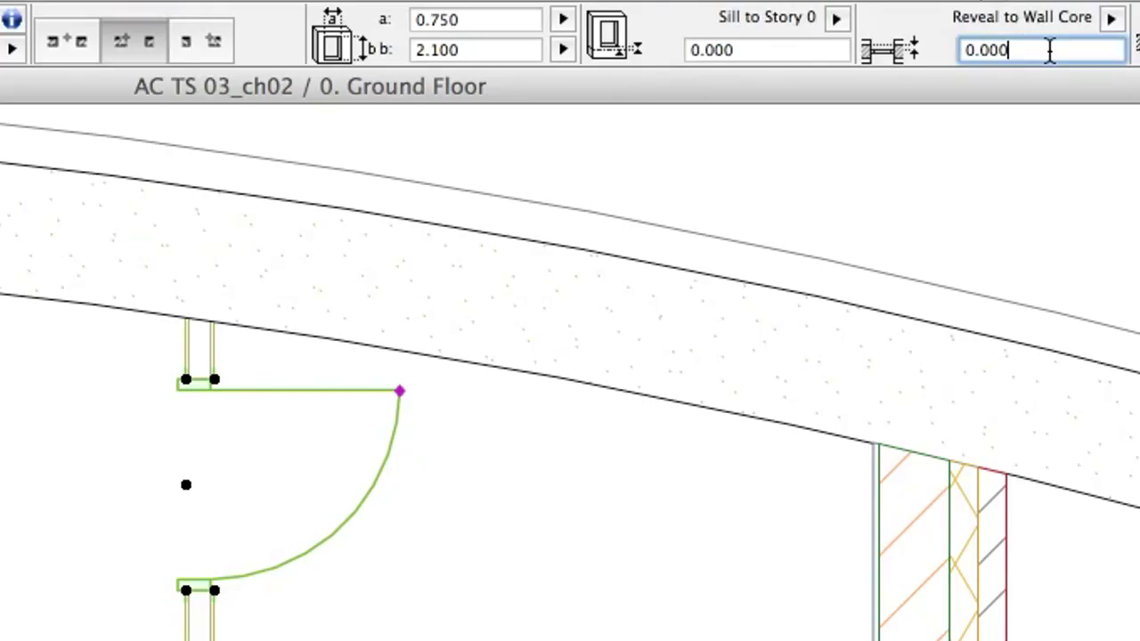
{"action": "left_click", "coordinate": [936, 69]}
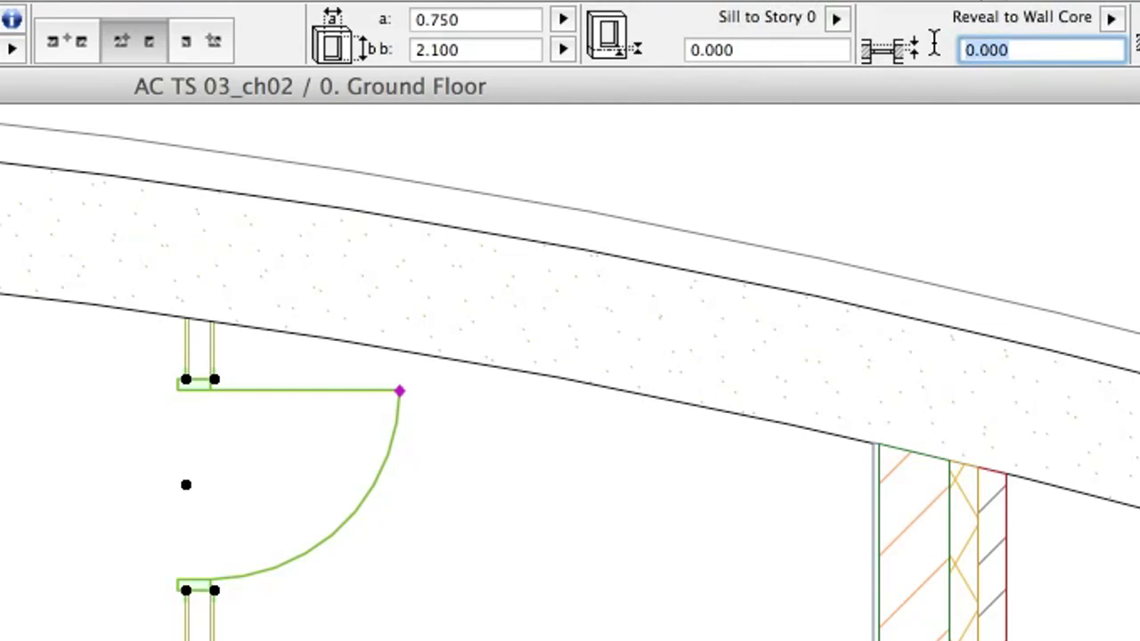
{"action": "type", "text": "-0.020"}
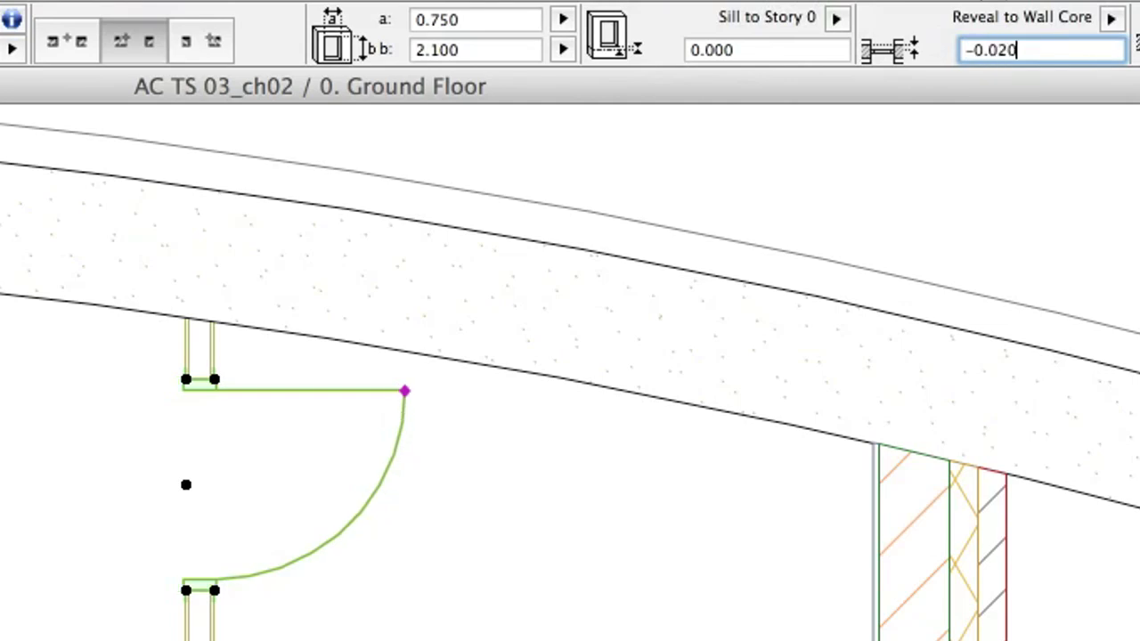
{"action": "left_click", "coordinate": [945, 171]}
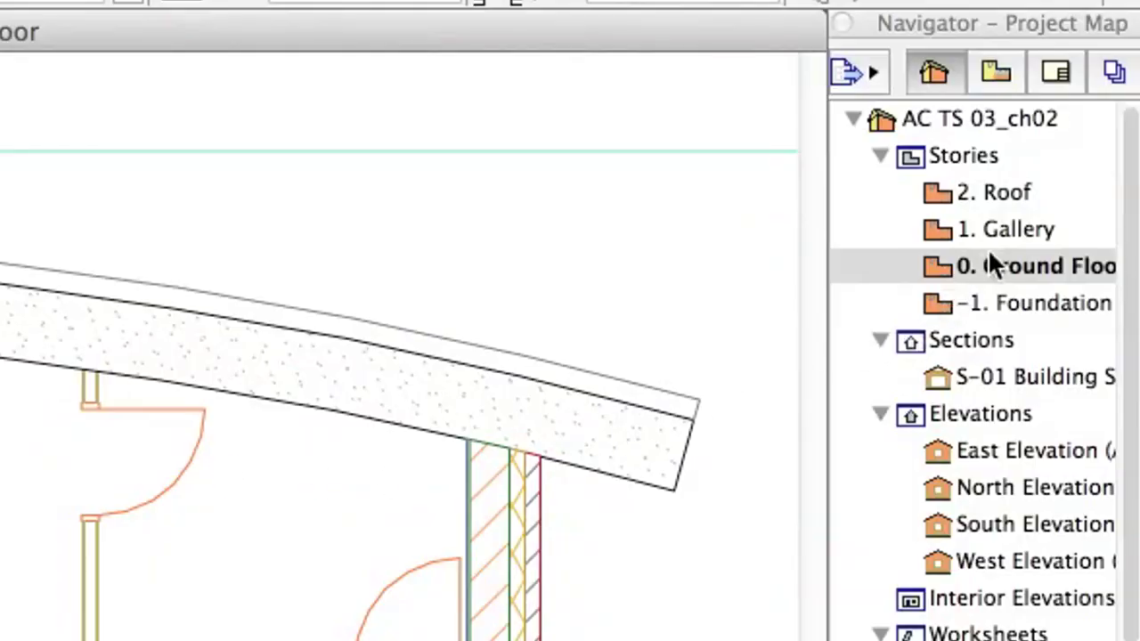
Open the 1. Gallery story plan and turn on Trace to show the ground floor beneath
{"action": "left_click", "coordinate": [1073, 178]}
{"action": "double_click", "coordinate": [1026, 229]}
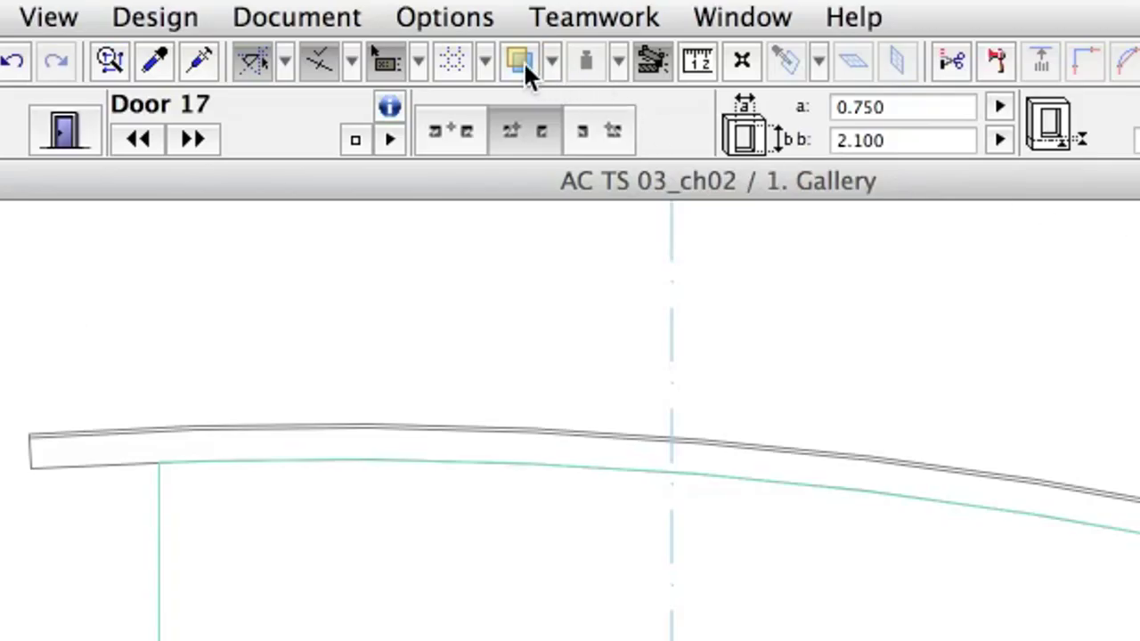
{"action": "left_click", "coordinate": [521, 60]}
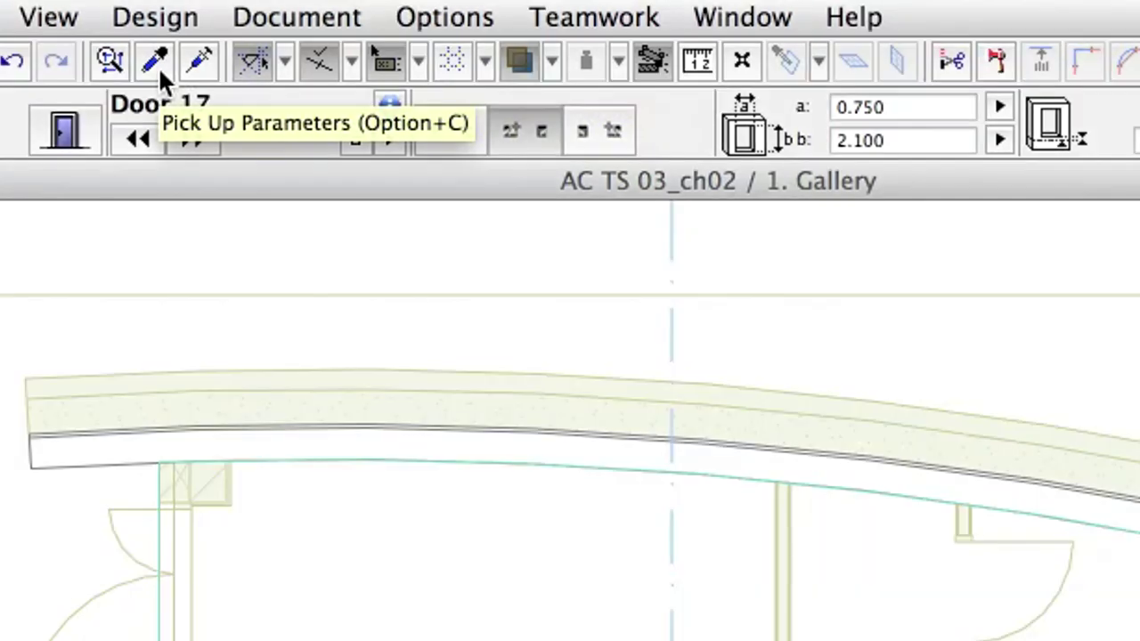
Pick up the traced Double Door Asymmetric 17 settings (1.500 × 2.400) and set corner placement
{"action": "left_click", "coordinate": [159, 67]}
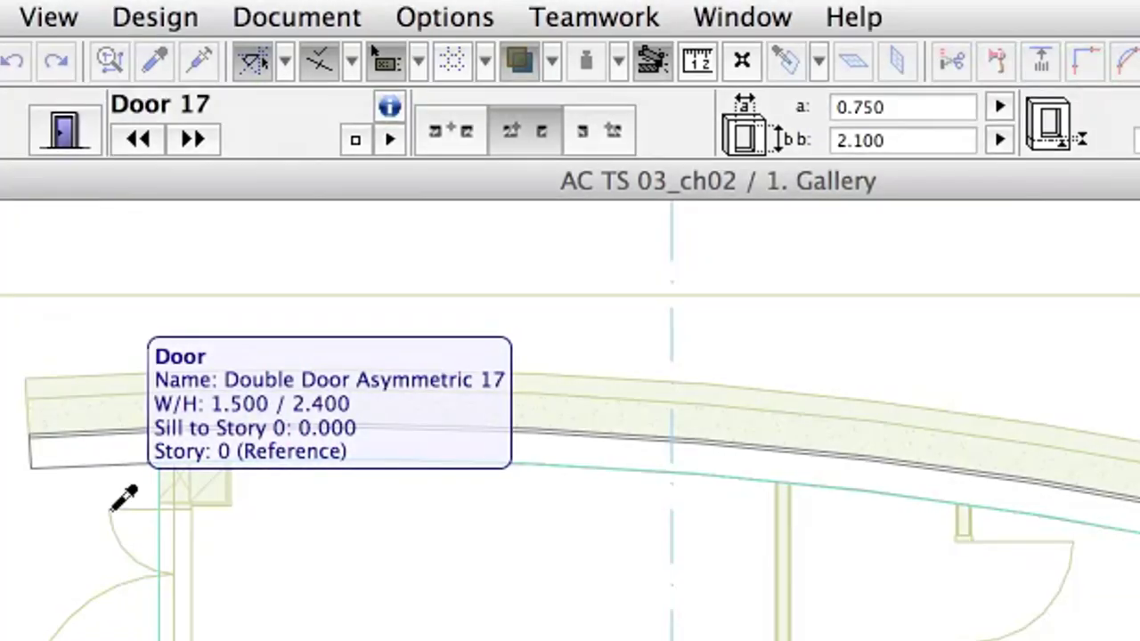
{"action": "left_click", "coordinate": [114, 508], "text": "alt"}
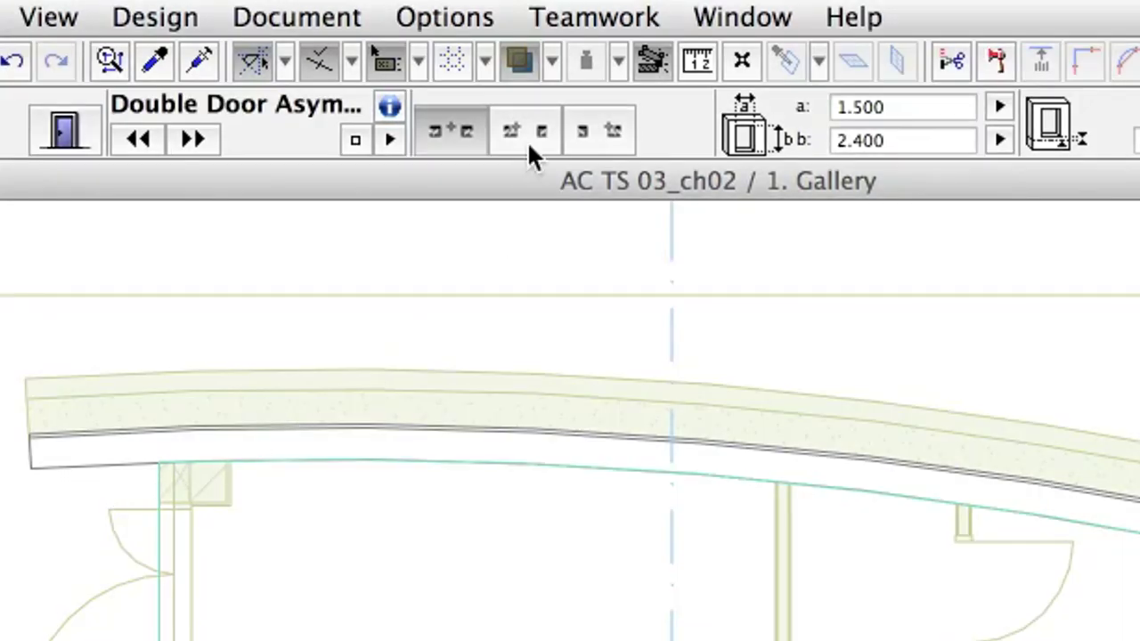
{"action": "left_click", "coordinate": [529, 148]}
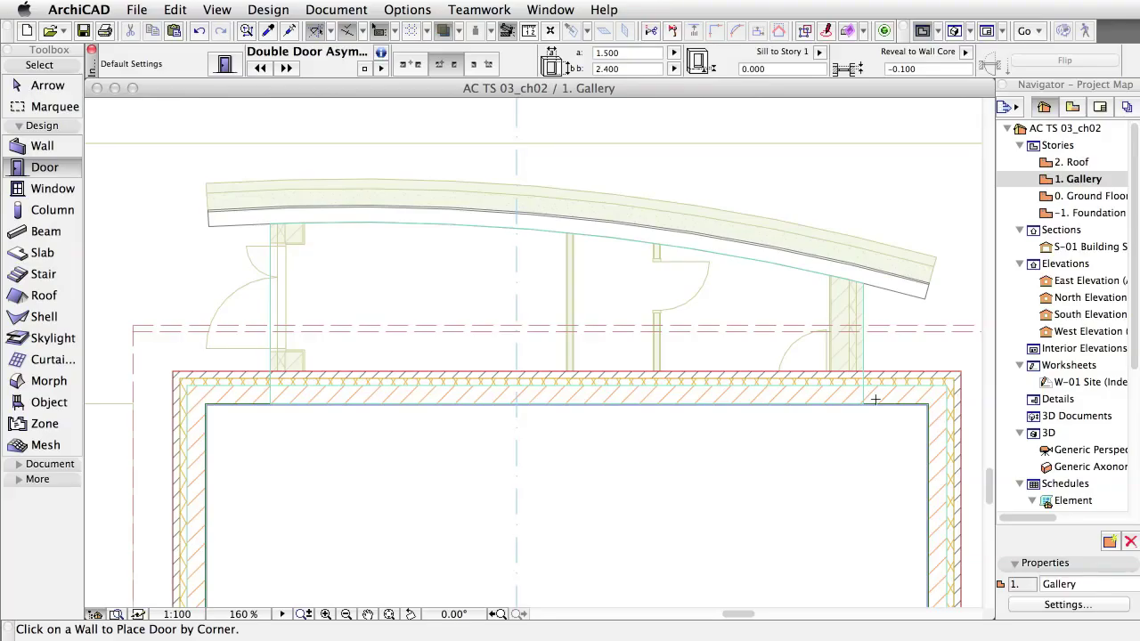
Place the asymmetric double door by its corner in the Gallery exterior wall
{"action": "scroll", "coordinate": [875, 401], "scroll_direction": "up", "scroll_amount": 5}
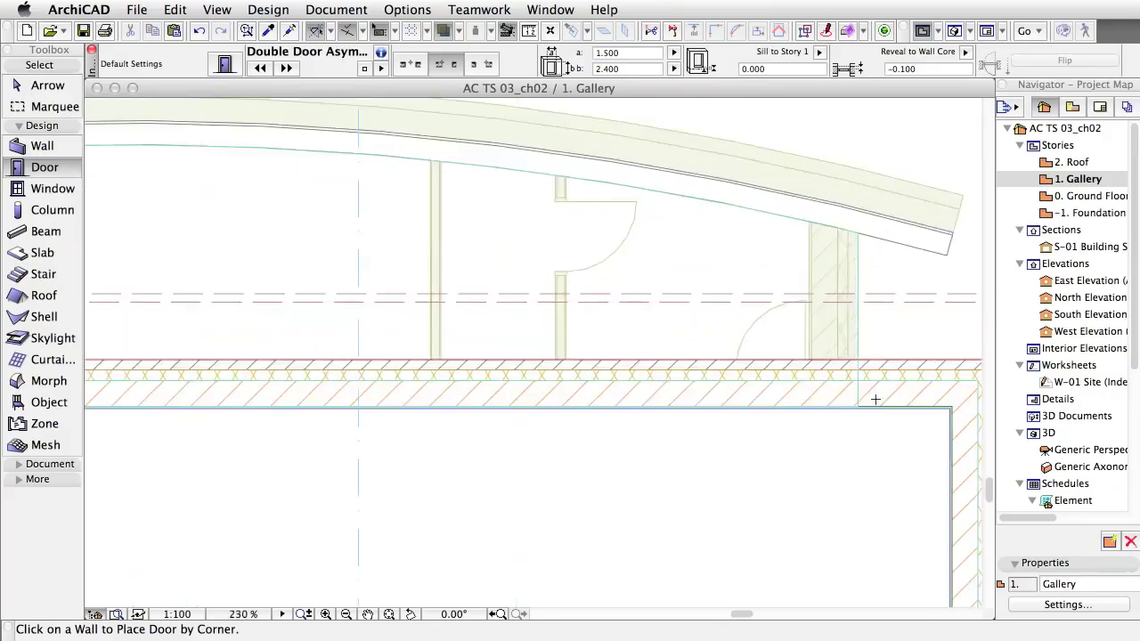
{"action": "scroll", "coordinate": [876, 401], "scroll_direction": "up", "scroll_amount": 5}
{"action": "scroll", "coordinate": [876, 401], "scroll_direction": "up", "scroll_amount": 1}
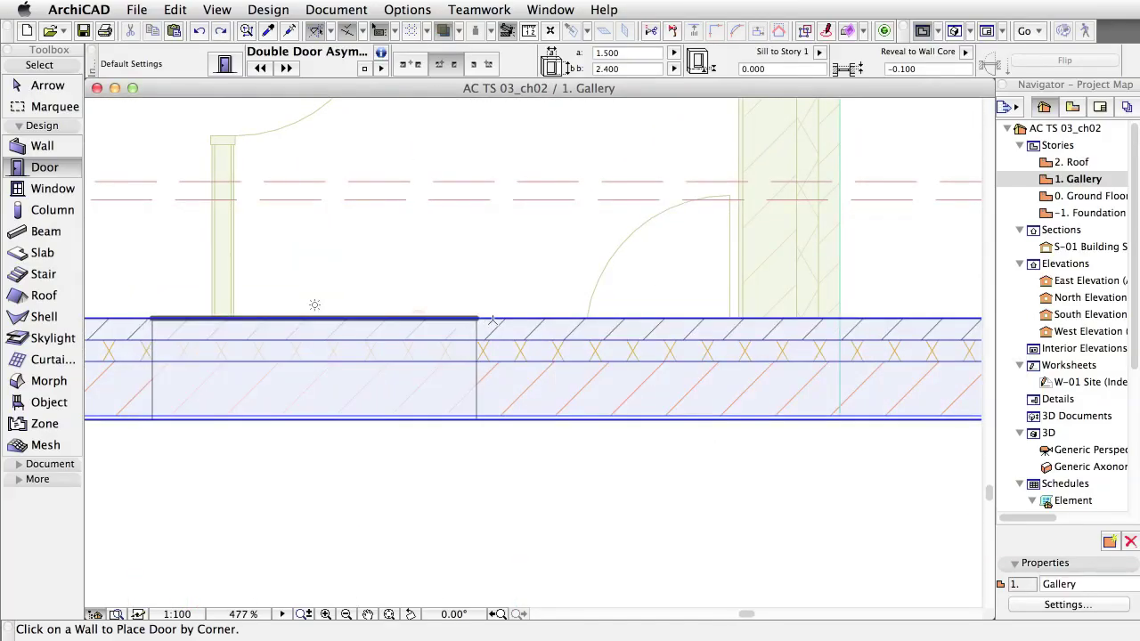
{"action": "left_click", "coordinate": [624, 319]}
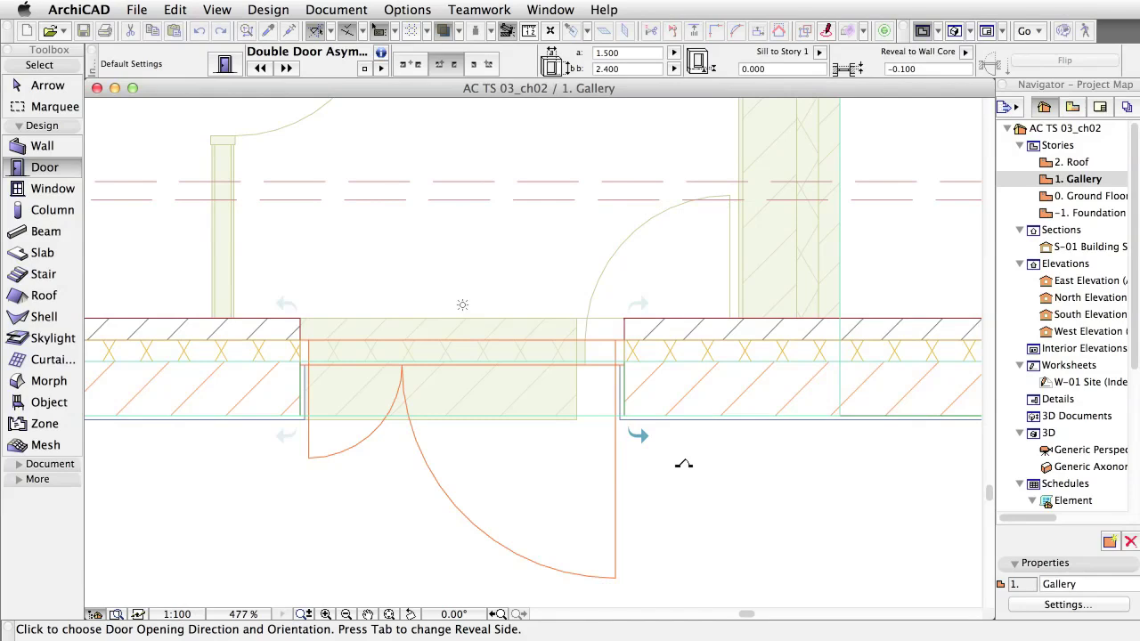
{"action": "left_click", "coordinate": [681, 464]}
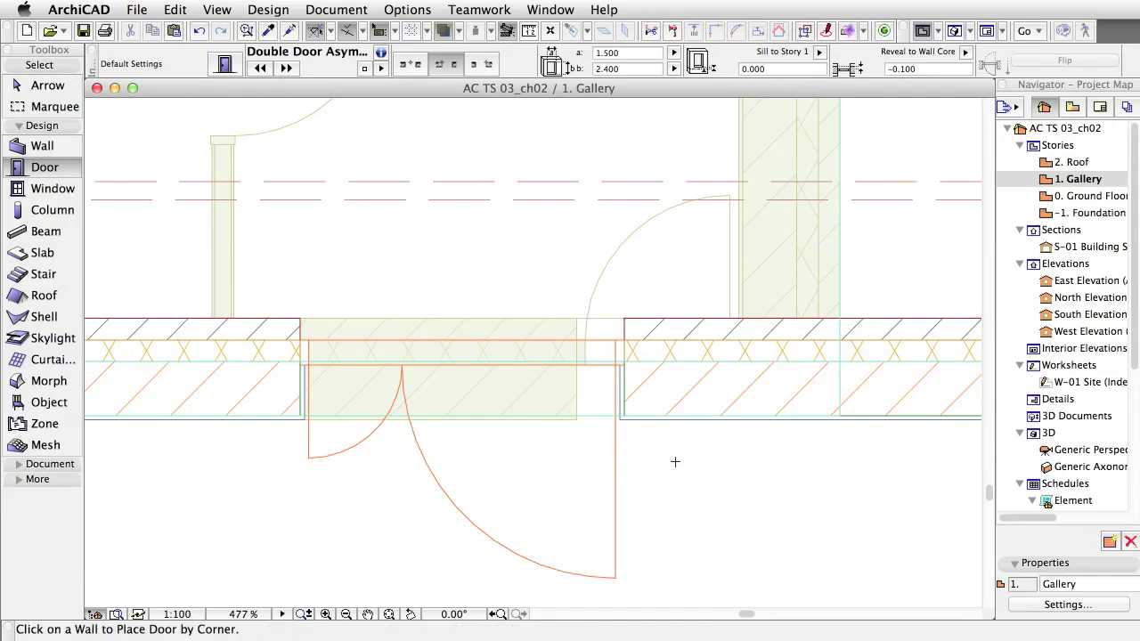
Shift the double door 0.550 along the wall and flip its swing twice
{"action": "left_click", "coordinate": [626, 326], "text": "shift"}
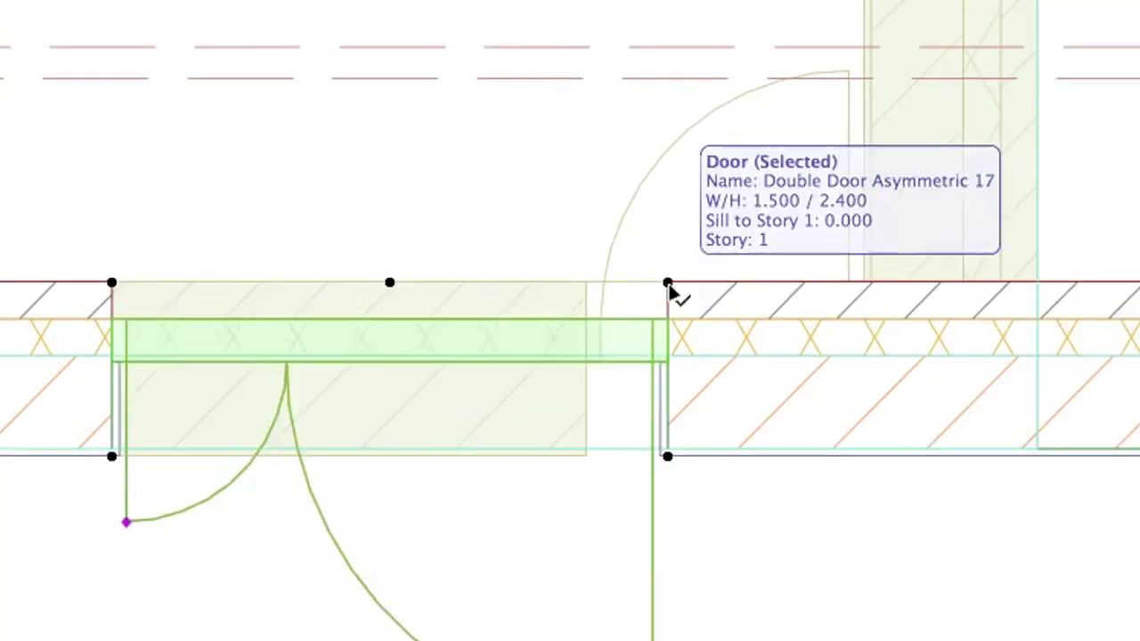
{"action": "left_click_drag", "start_coordinate": [670, 287], "coordinate": [874, 289]}
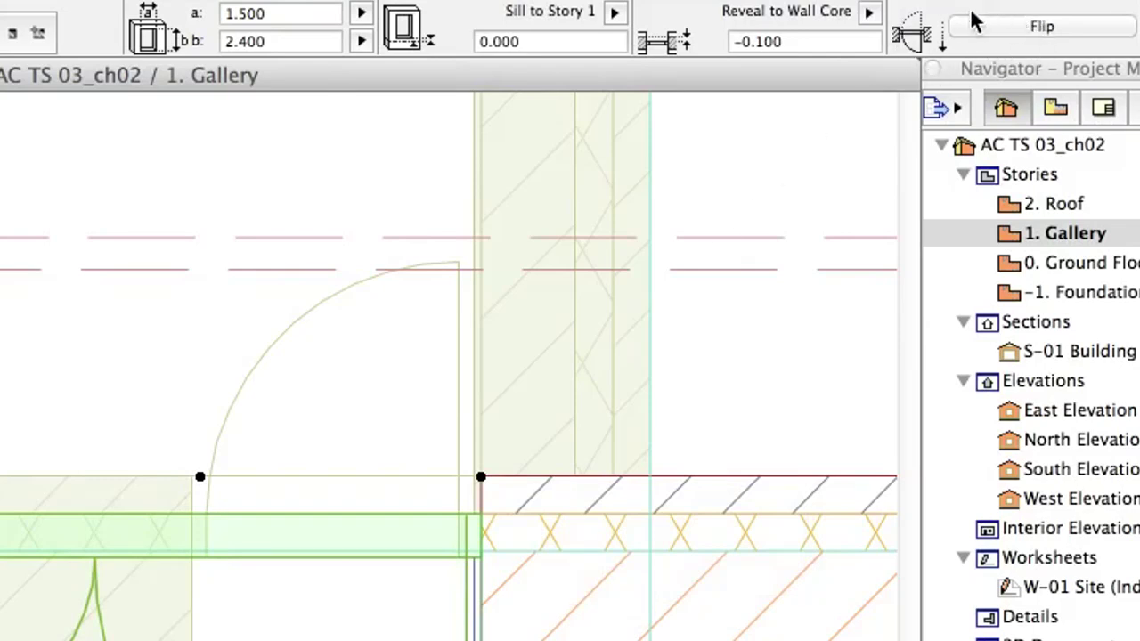
{"action": "left_click", "coordinate": [976, 24]}
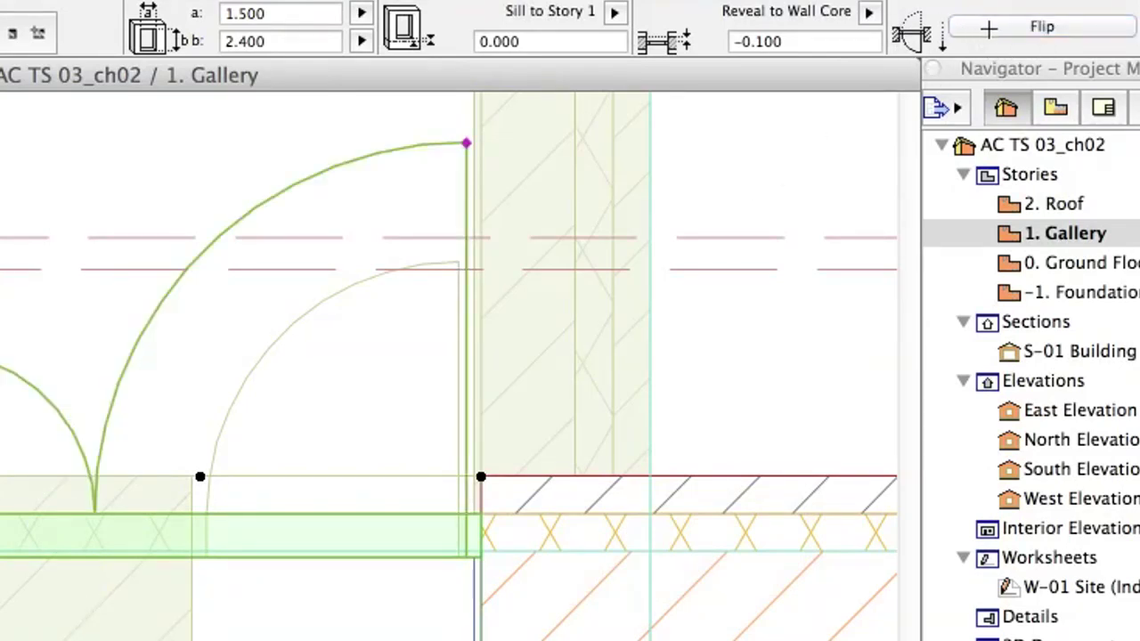
{"action": "left_click", "coordinate": [993, 26]}
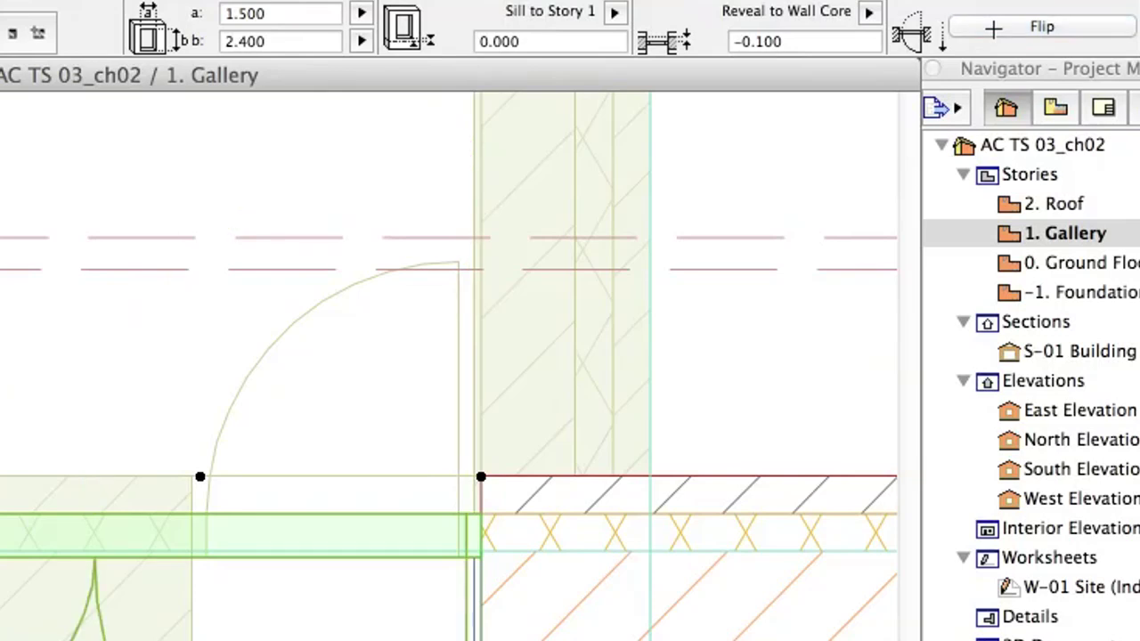